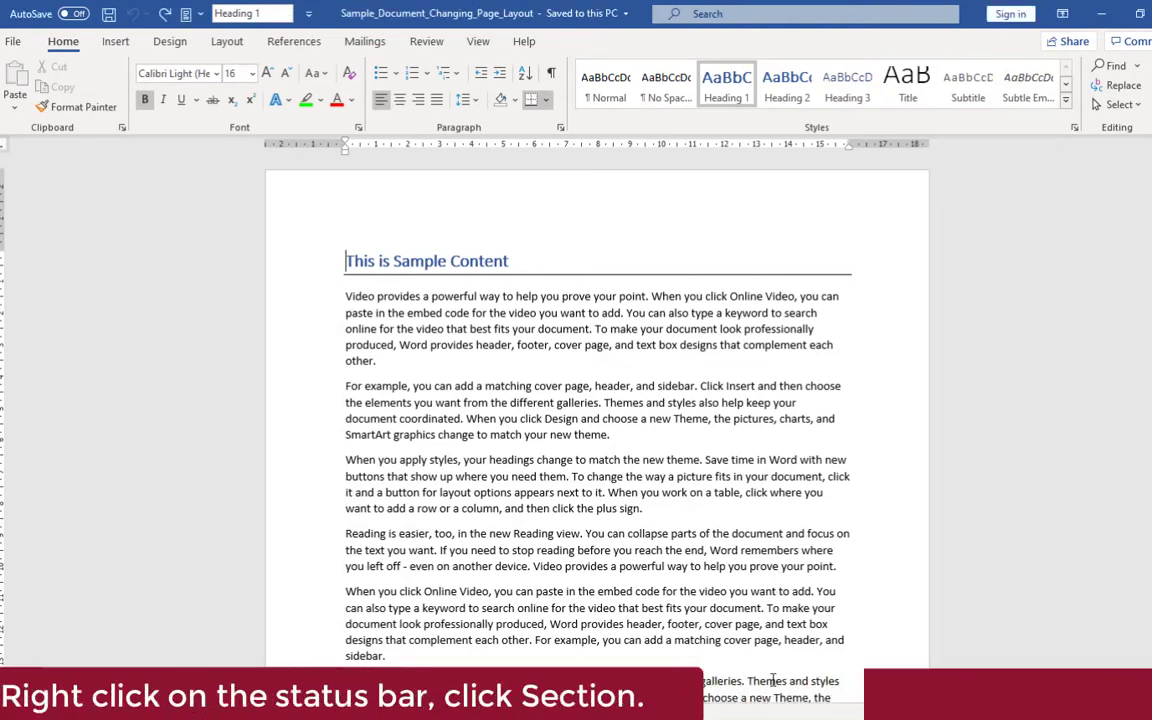
Step: Show the section number in the status bar and check it while going through the document's pages
right_click(772, 712)
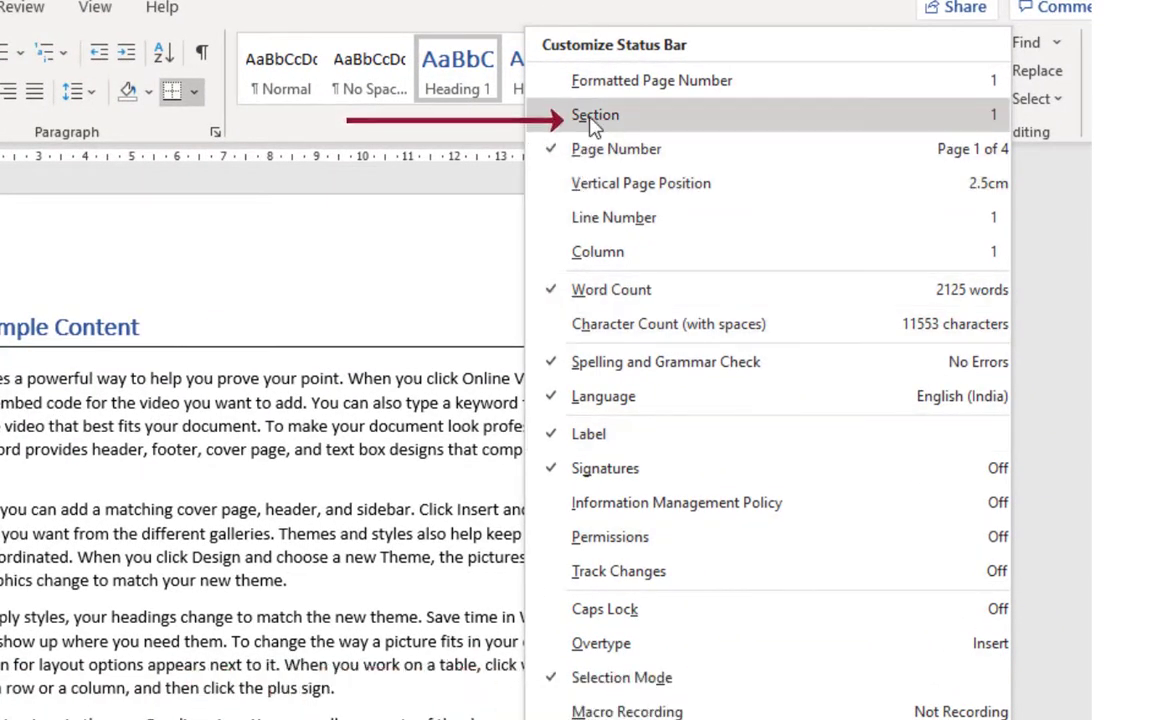
click(595, 117)
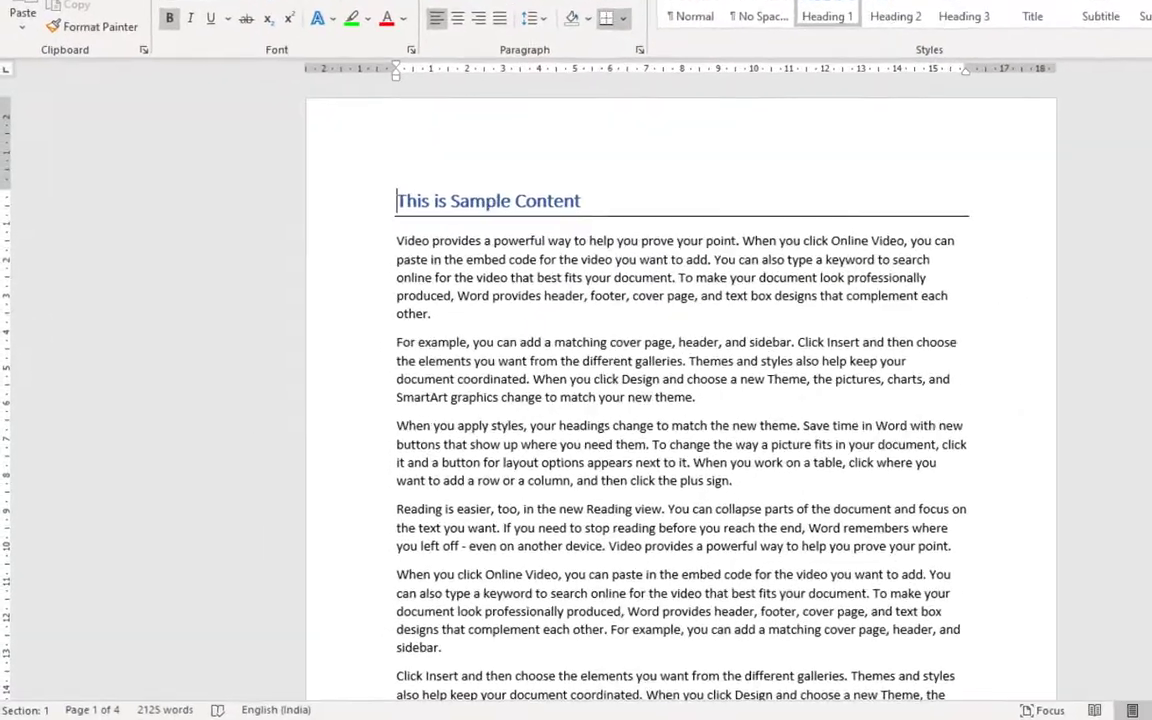
scroll(880, 425, down, 5)
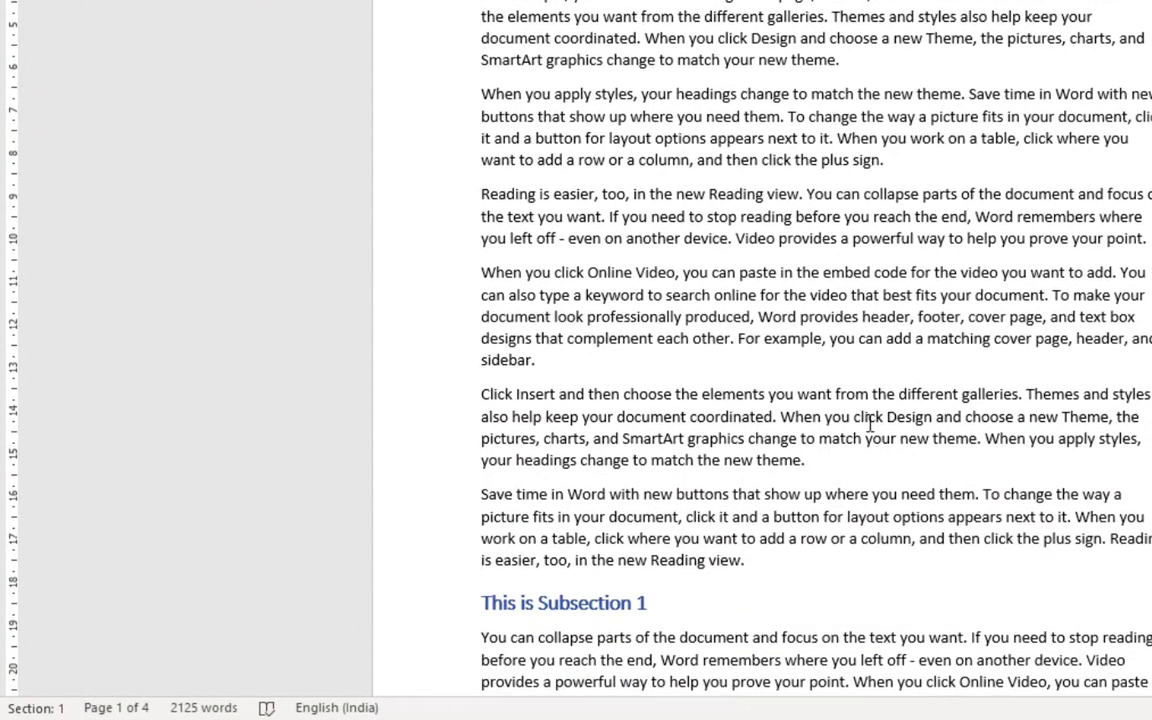
scroll(869, 425, down, 5)
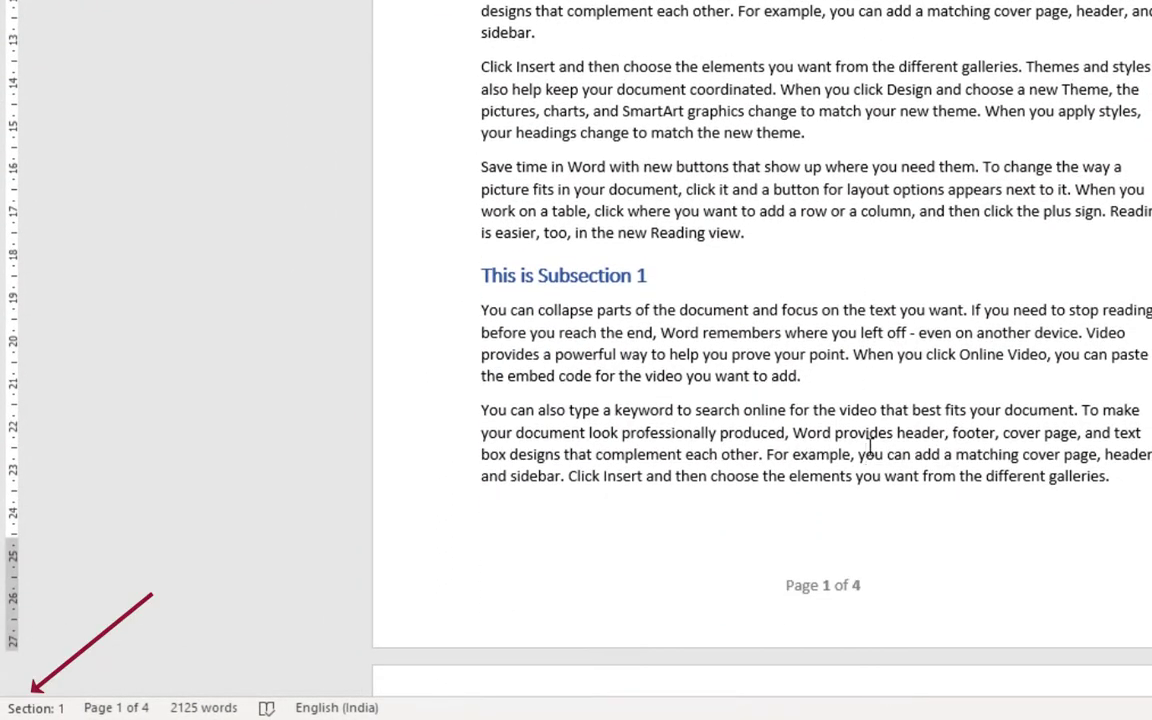
scroll(869, 450, down, 15)
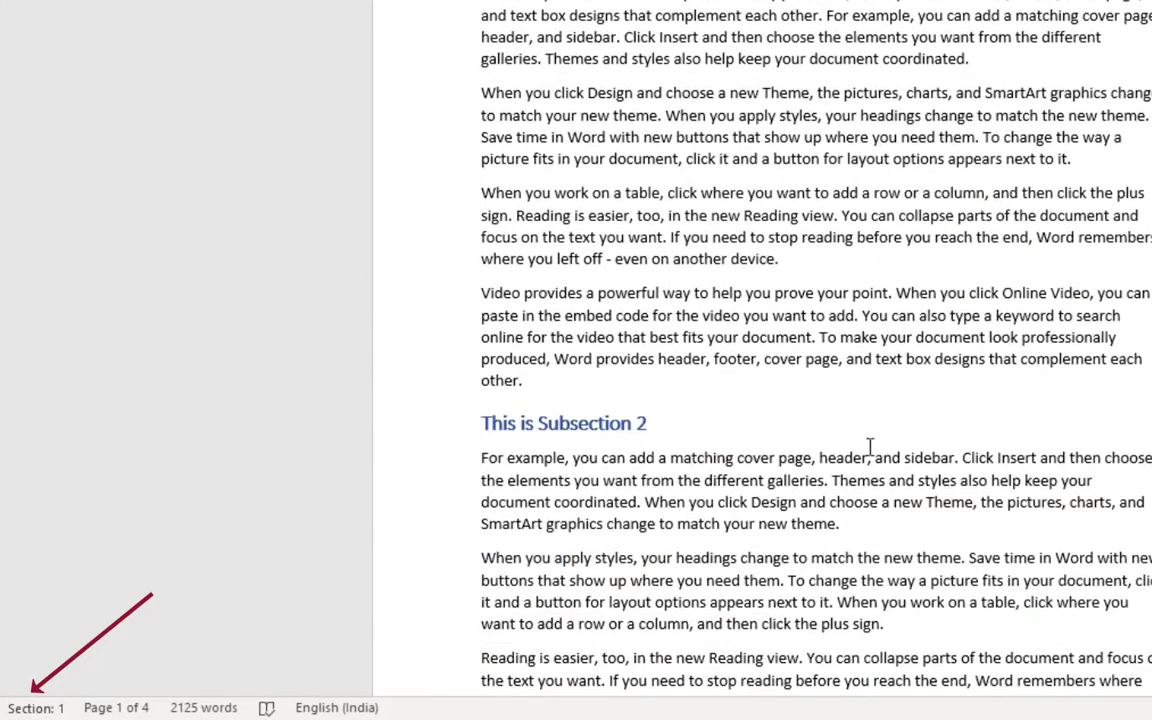
click(870, 447)
scroll(869, 447, down, 10)
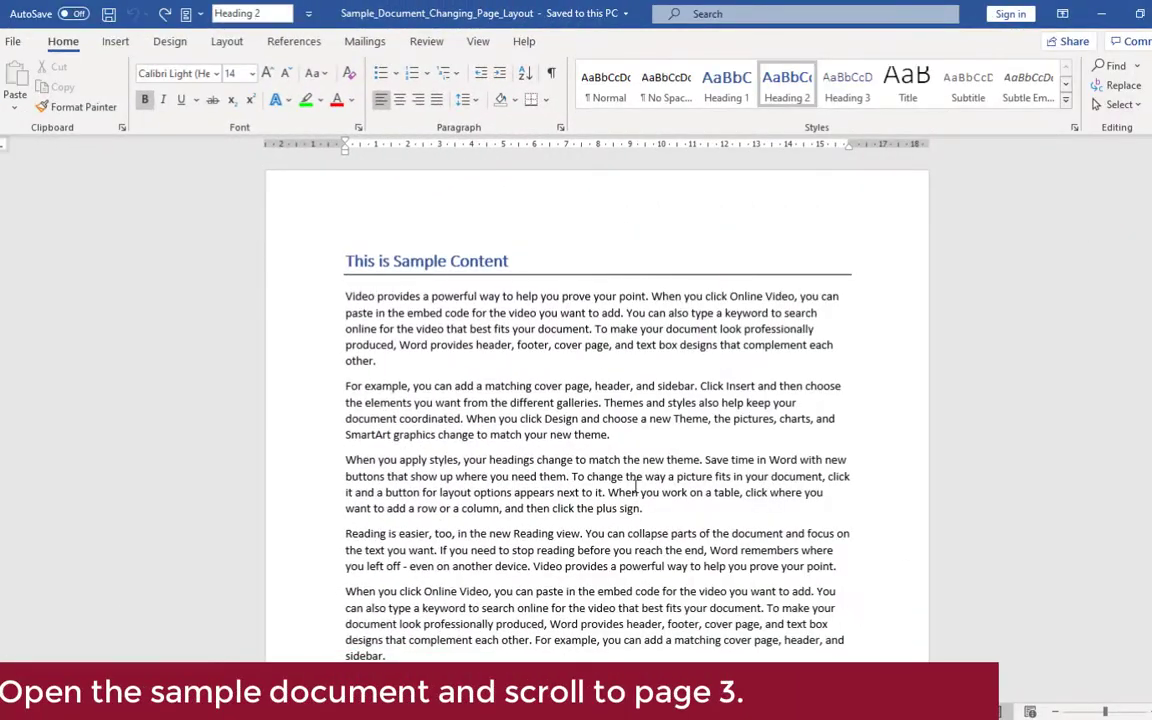
Step: Replace the highlighted <<Add Diagram Here>> placeholder at the start of page 3 with an empty line
click(692, 505)
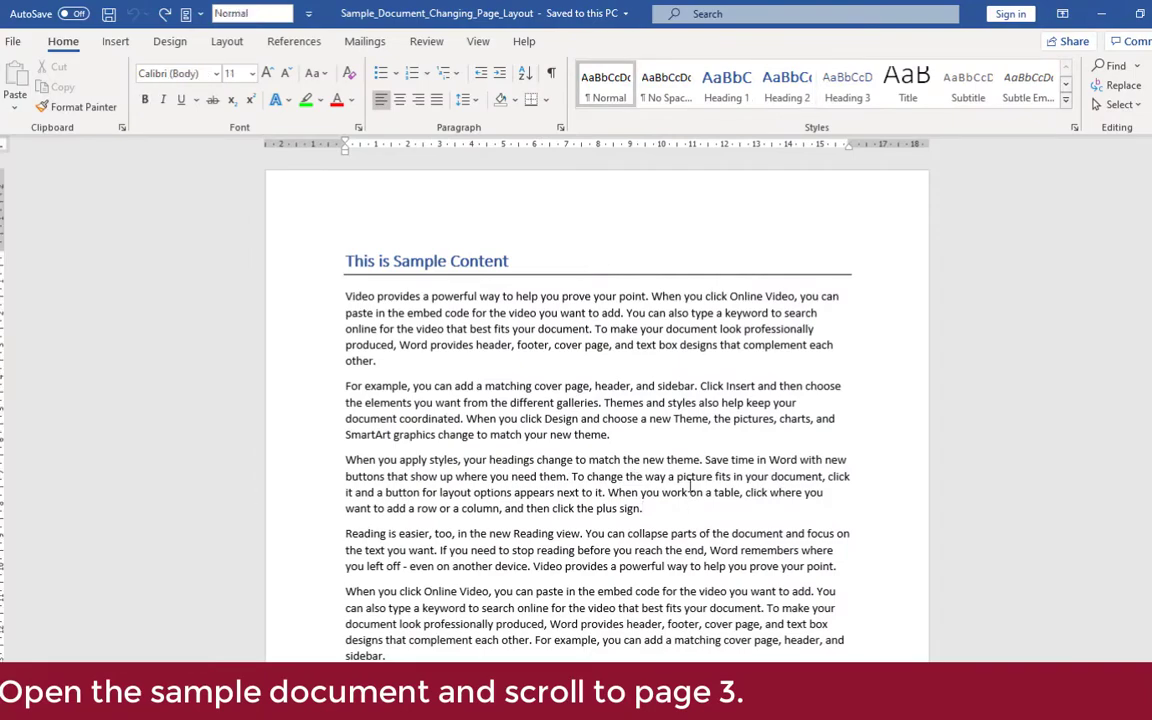
scroll(692, 487, down, 15)
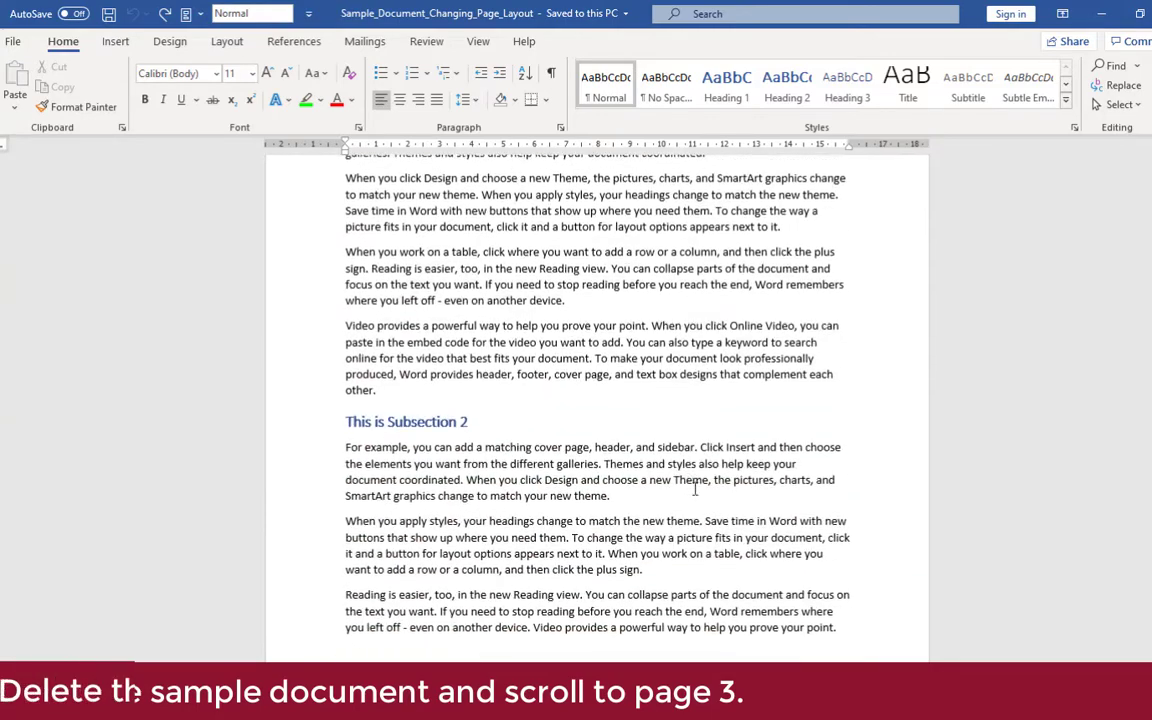
scroll(692, 492, down, 9)
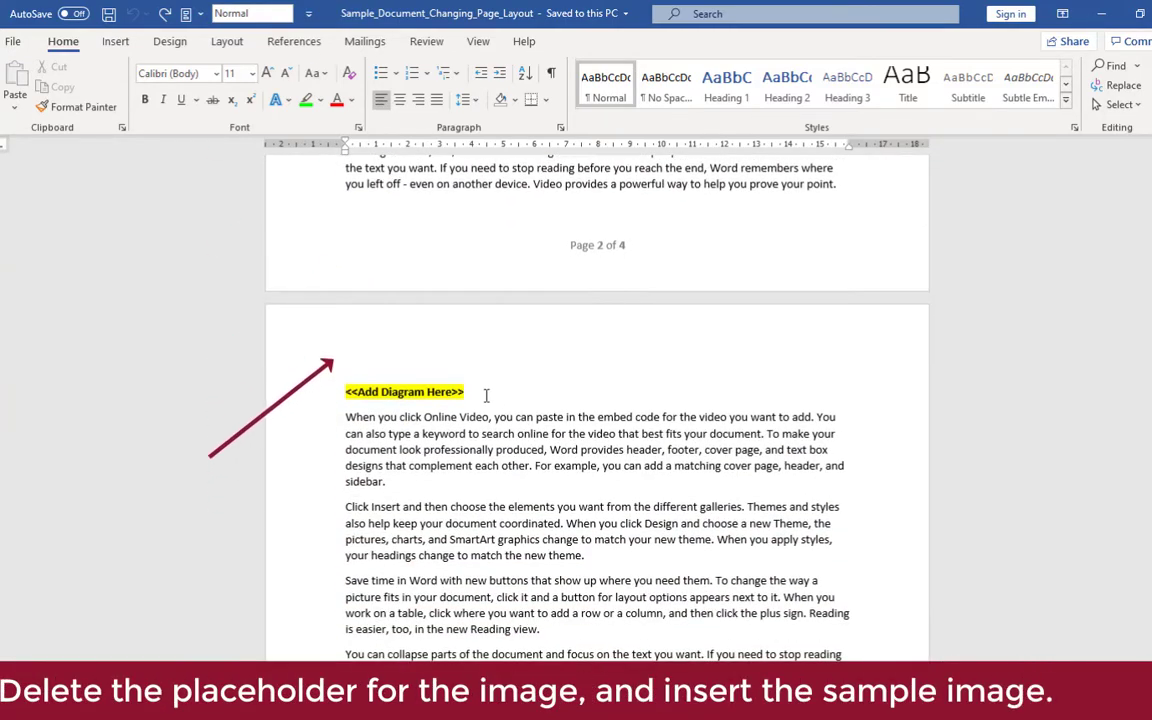
drag(486, 396, 340, 393)
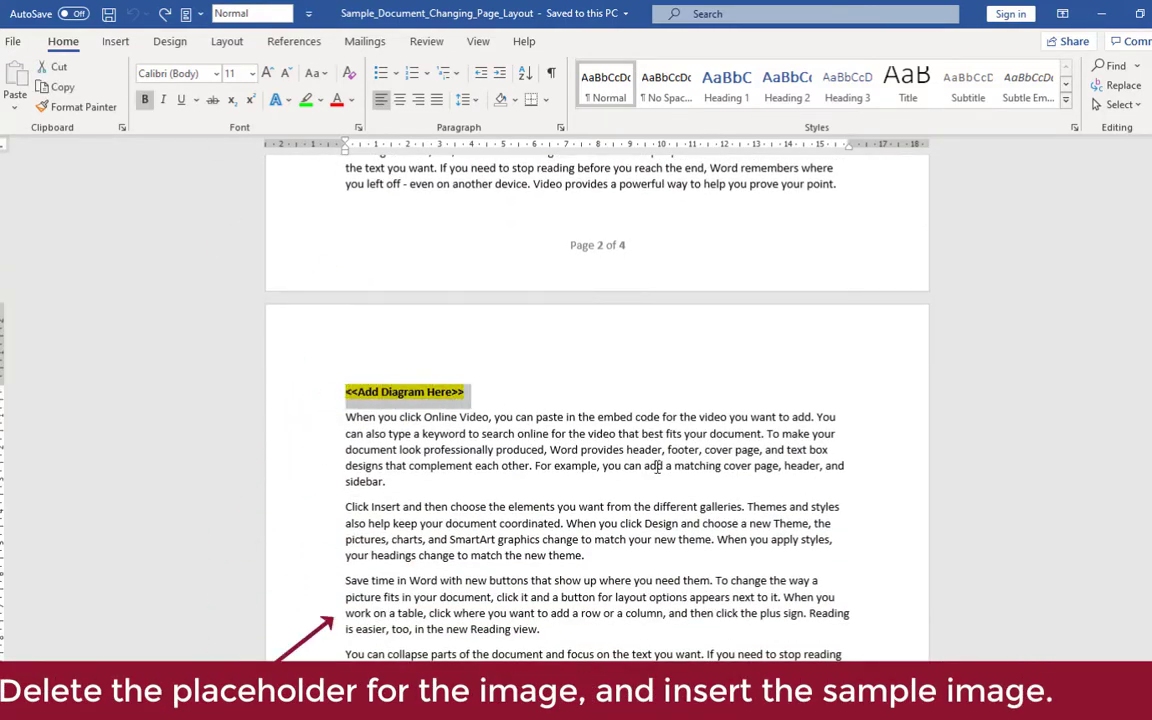
key(Delete)
key(Return)
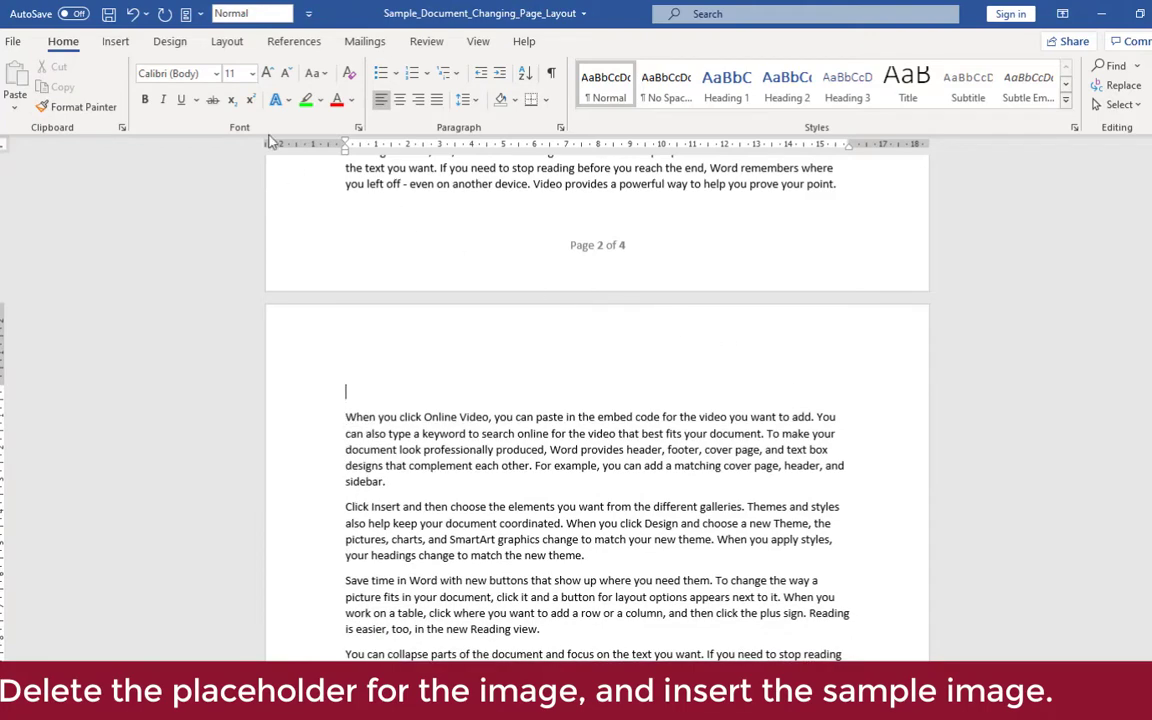
Step: Insert the picture Sample_Image from the Page Layout_ sections folder at the start of page 3
click(116, 41)
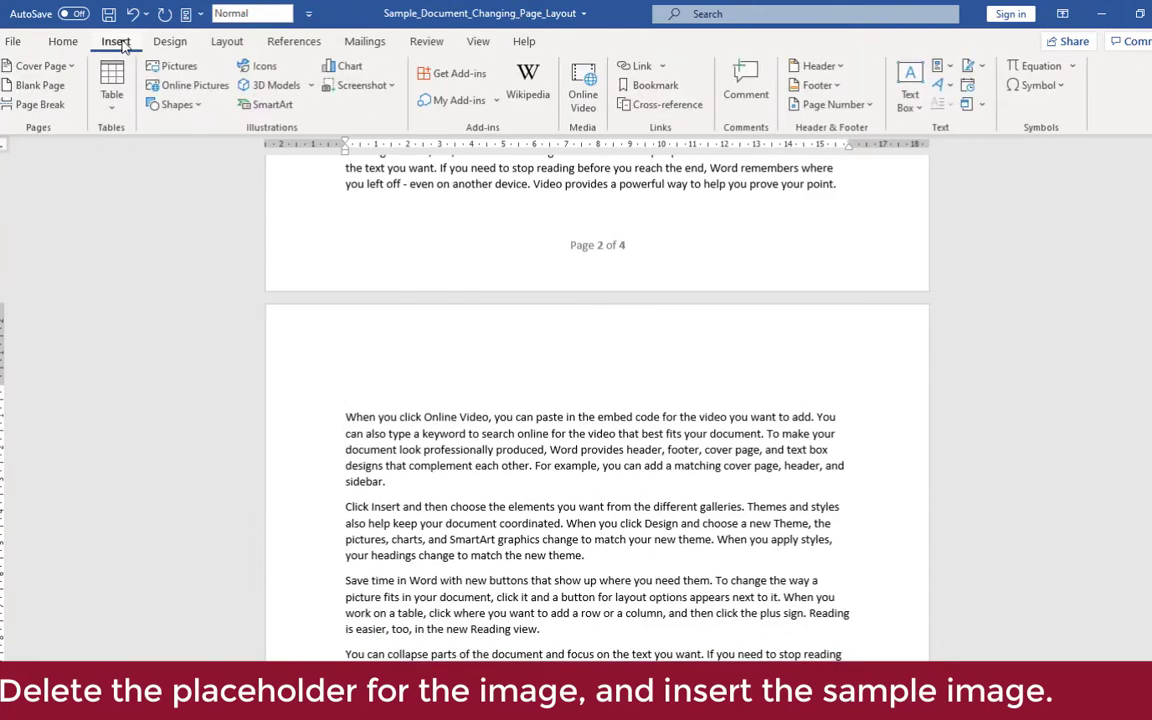
click(165, 69)
click(193, 160)
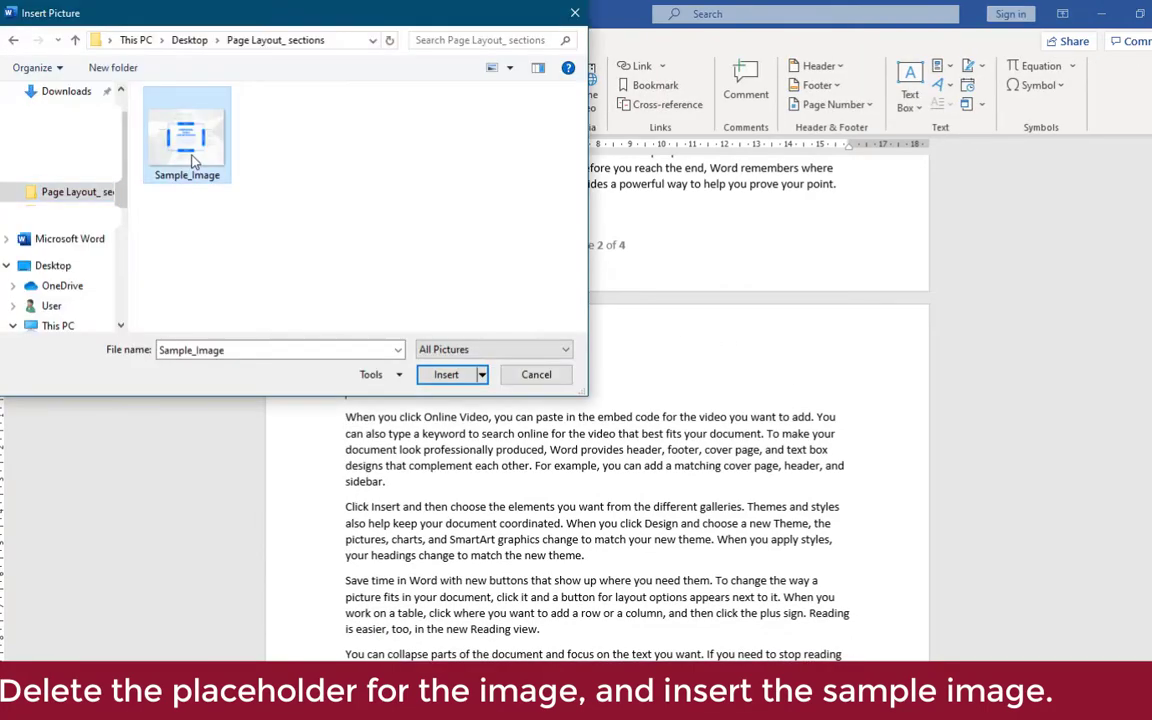
click(448, 376)
scroll(885, 524, down, 2)
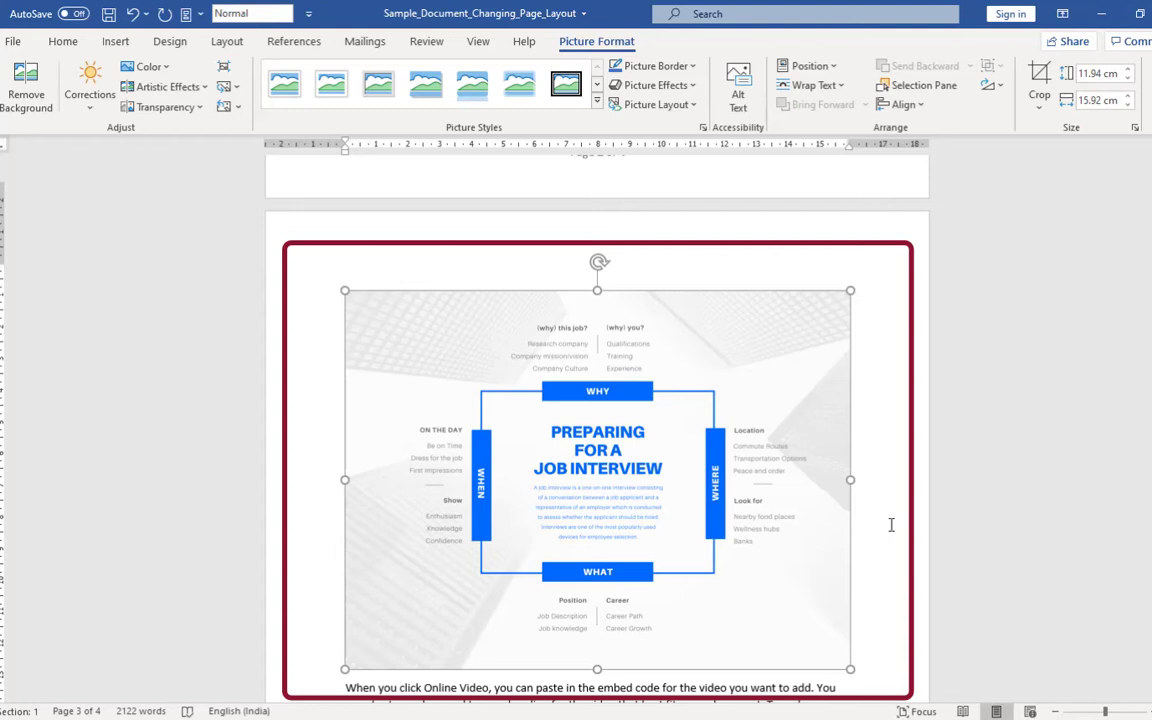
scroll(891, 524, down, 1)
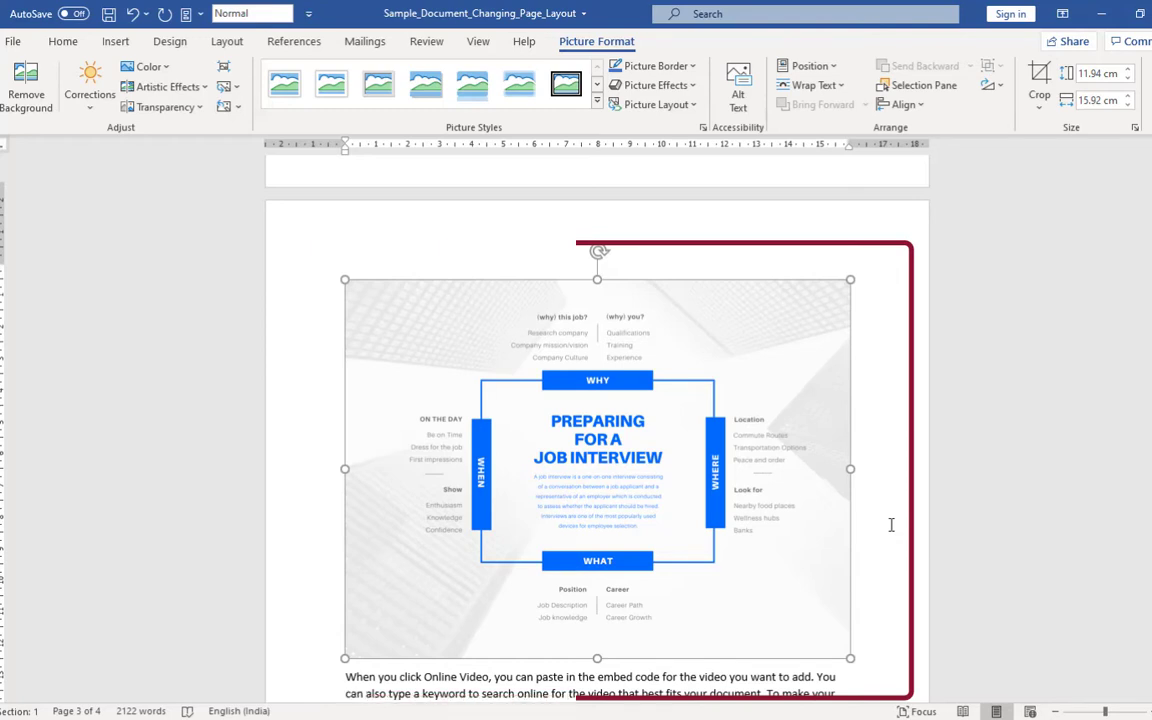
Step: Add a Next Page section break after the last paragraph of page 2, and check the section numbers on both sides of it
scroll(881, 368, up, 5)
scroll(876, 361, up, 1)
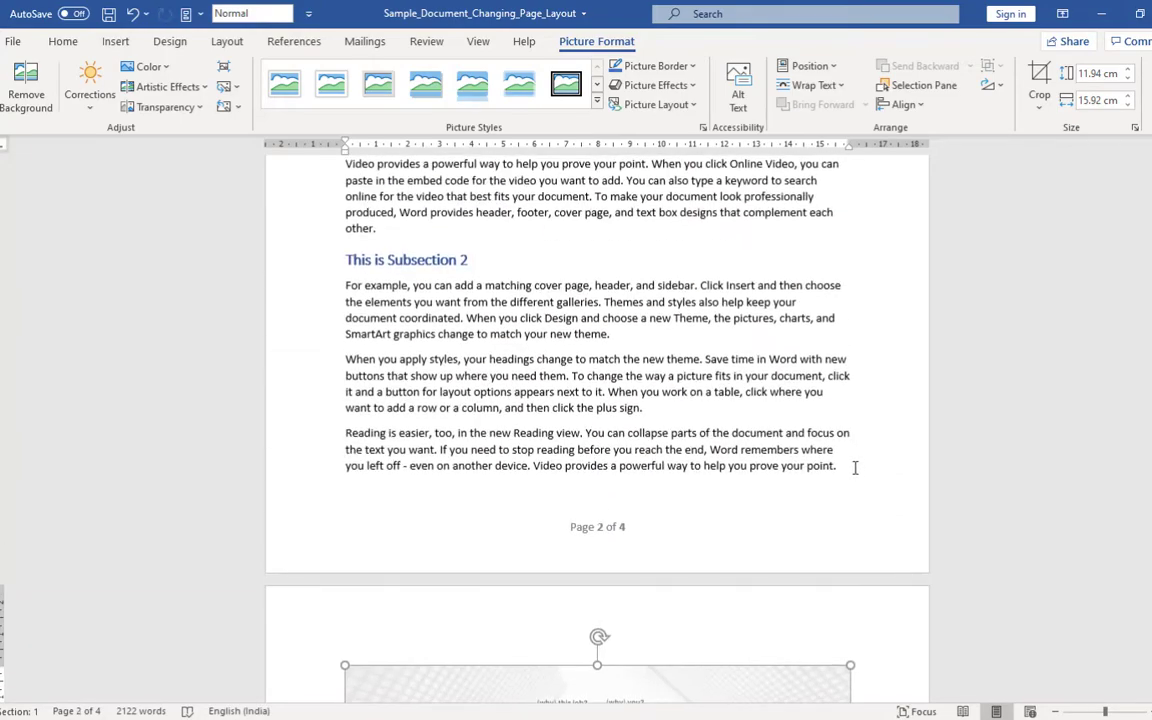
click(857, 465)
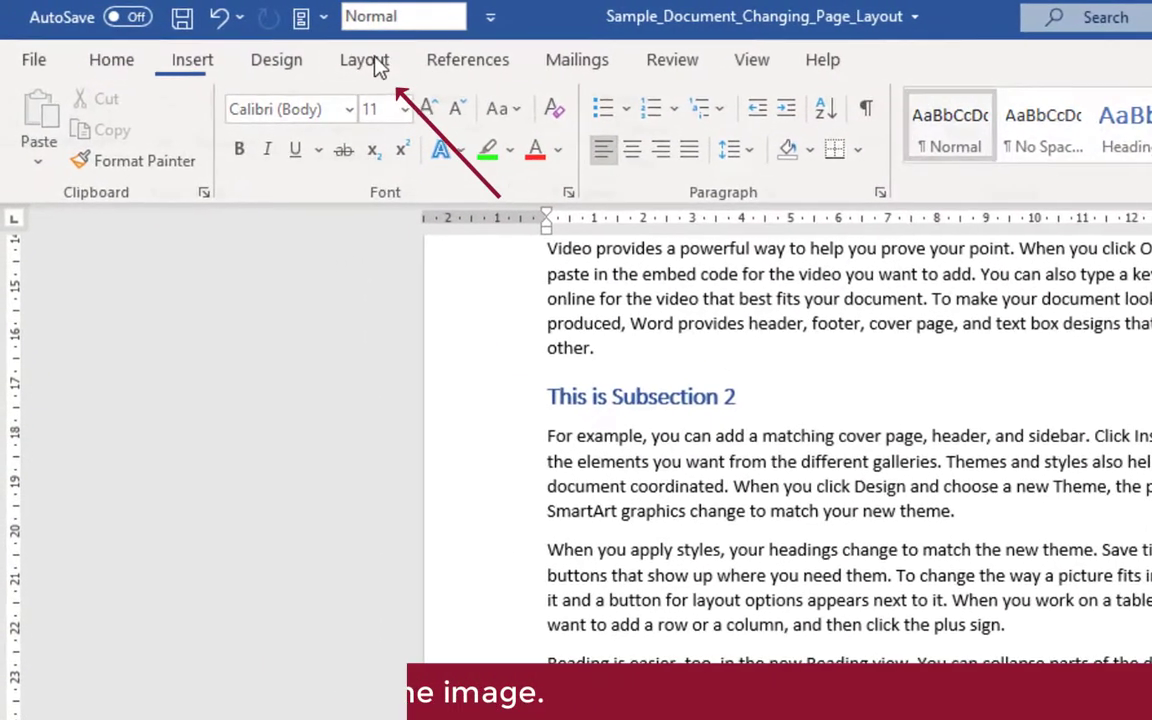
click(233, 44)
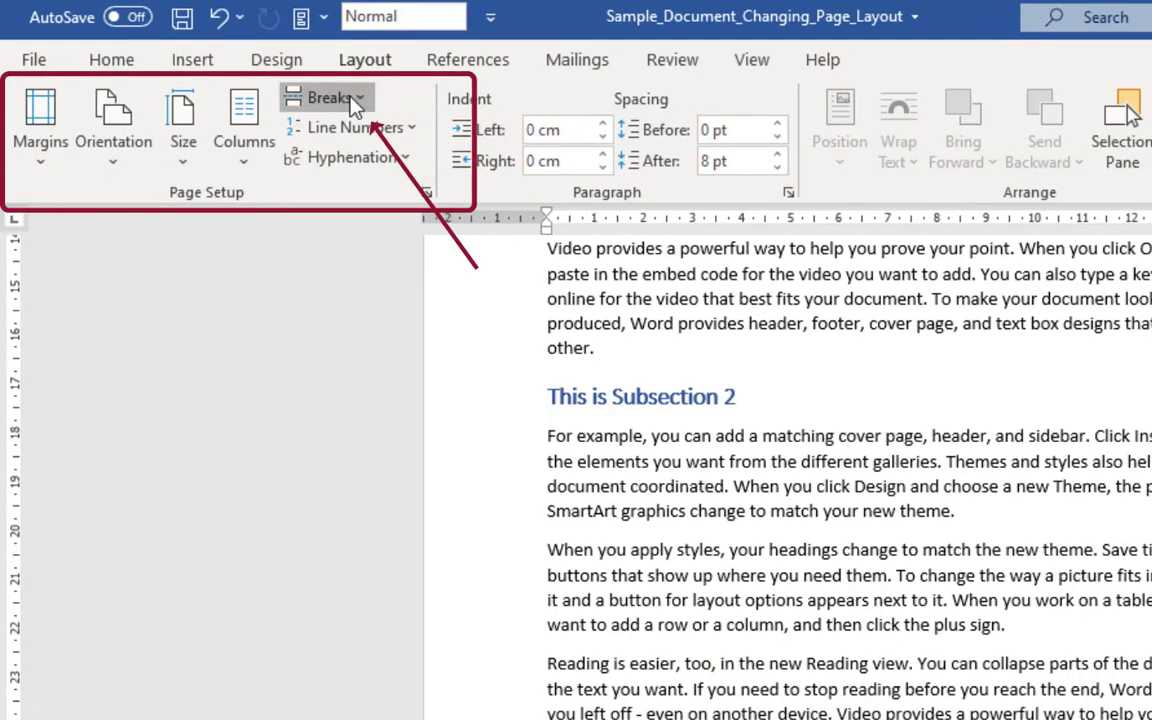
click(328, 98)
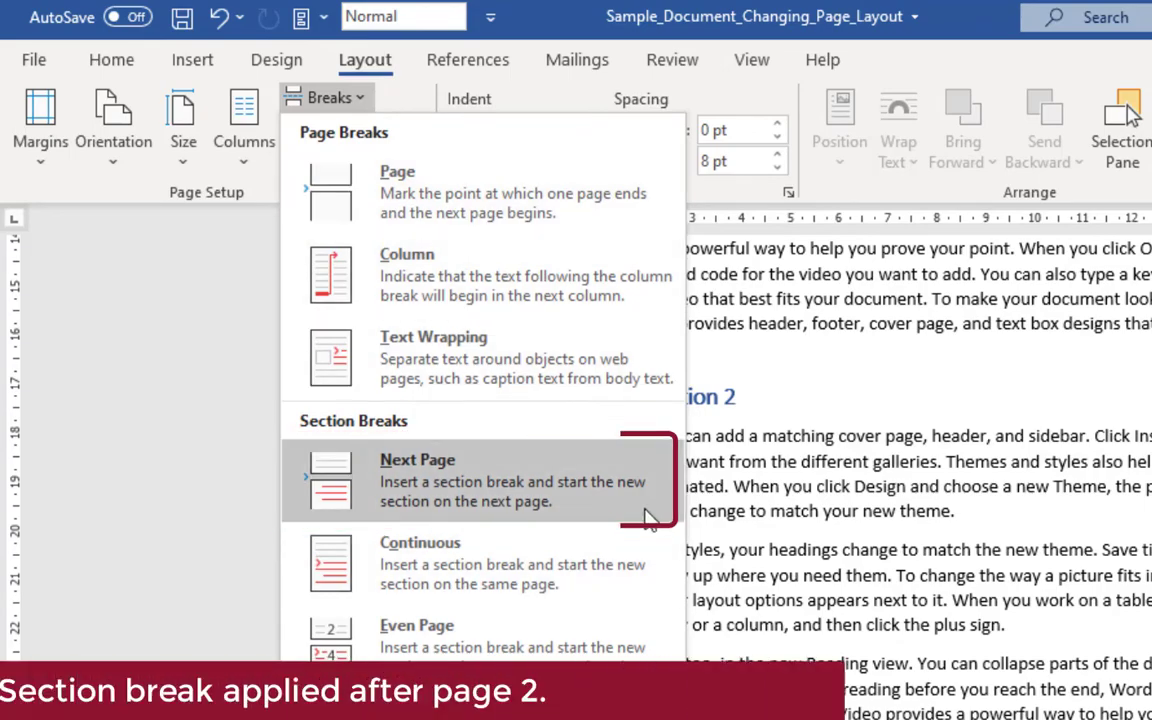
click(632, 518)
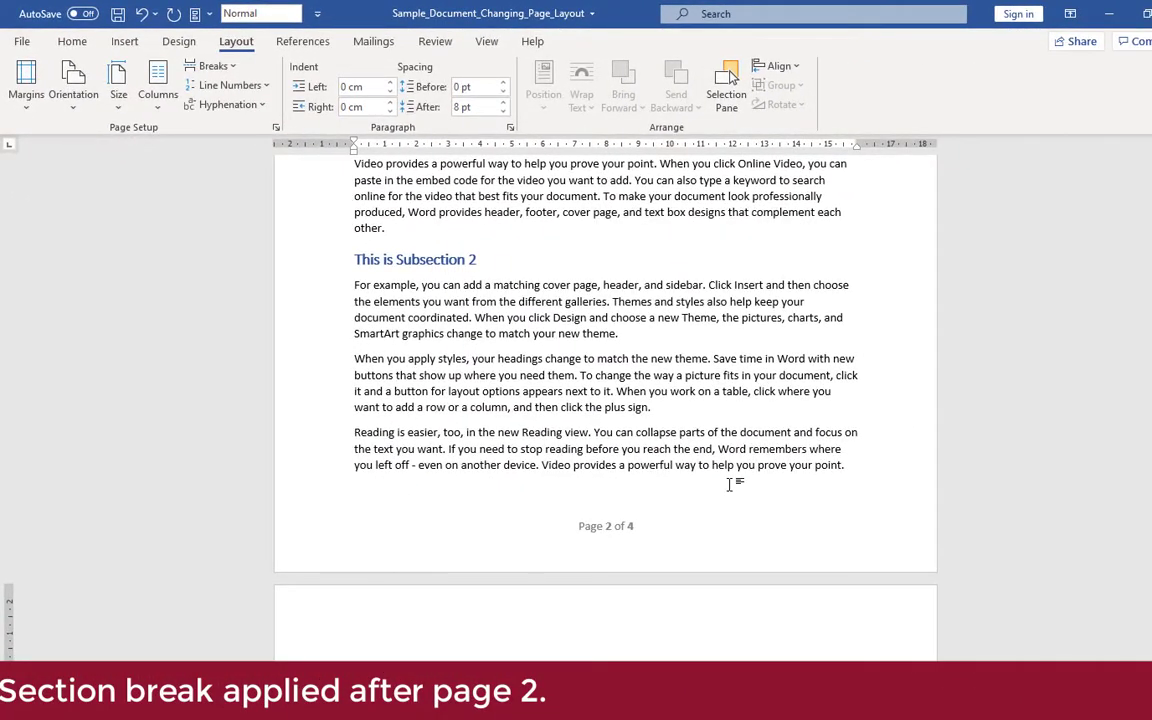
scroll(730, 487, down, 3)
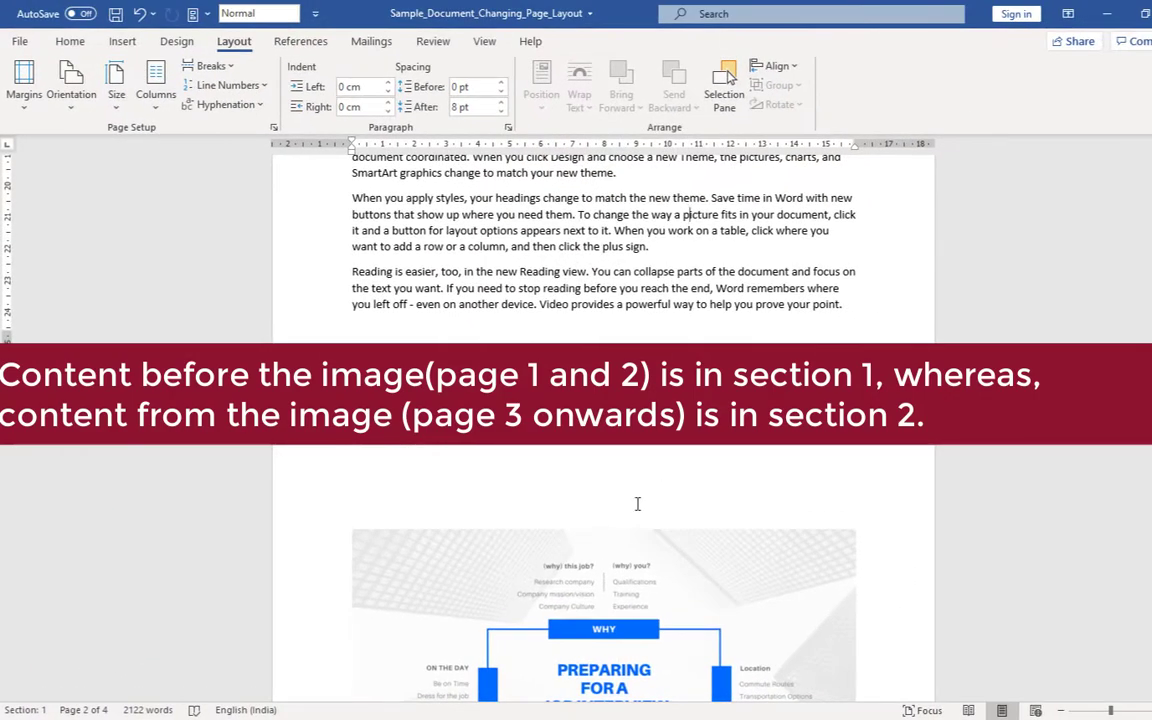
click(637, 504)
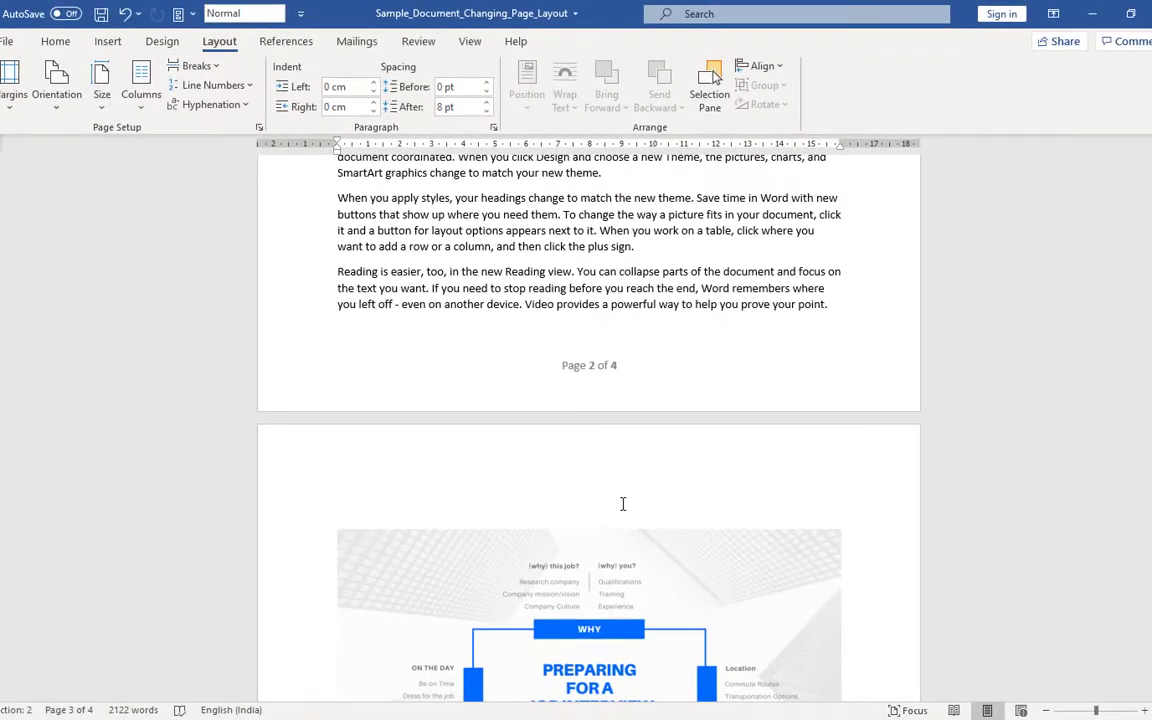
Step: Add an empty line below the image on page 3 and insert a Next Page section break there
scroll(833, 591, down, 5)
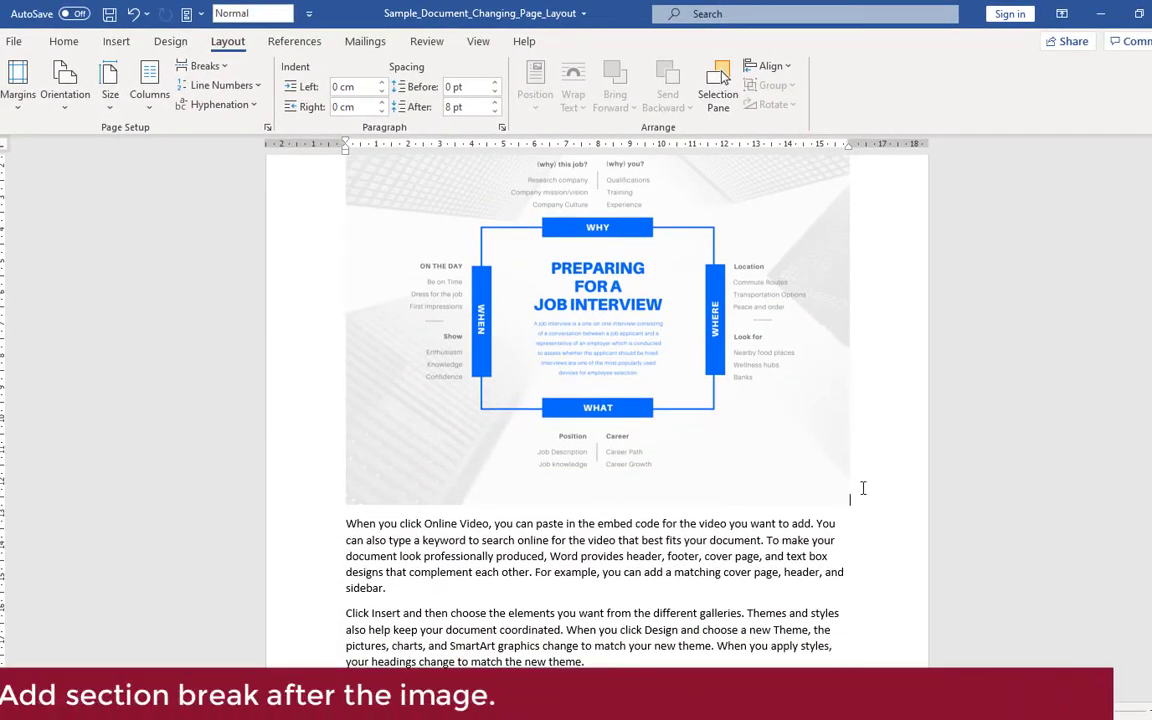
click(858, 486)
key(Return)
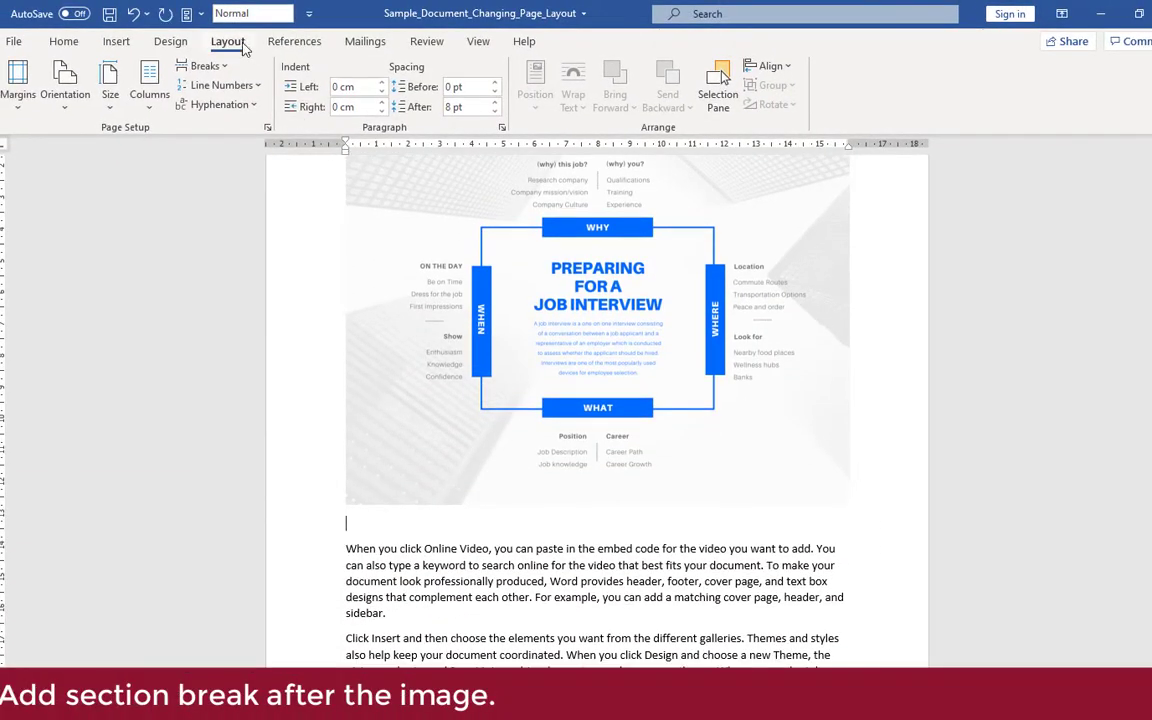
click(204, 66)
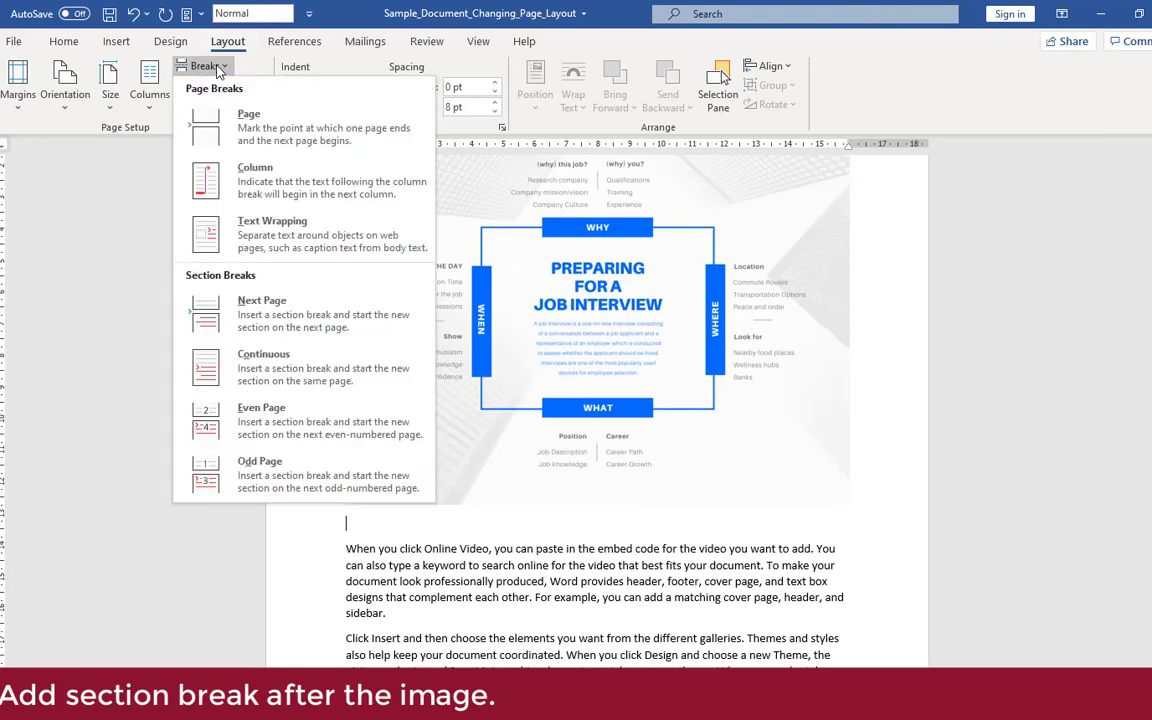
click(370, 322)
Step: Check which section the text before the image, the image page and the text after the image each belong to
scroll(475, 397, down, 3)
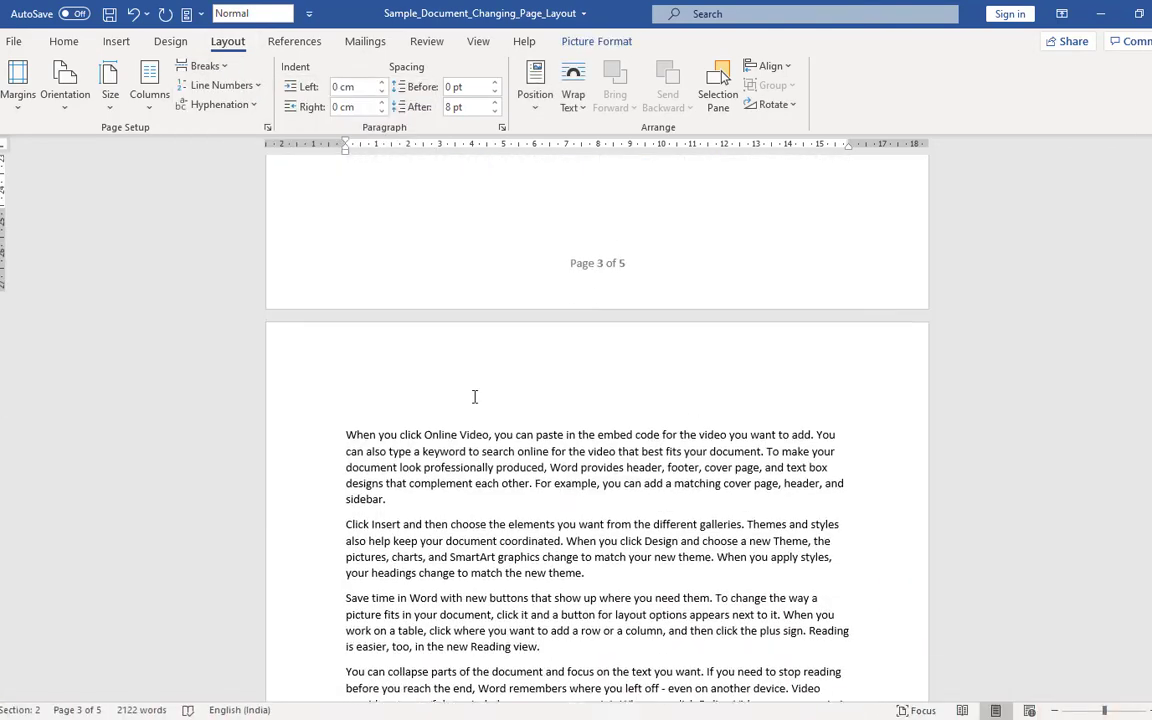
scroll(475, 397, down, 1)
click(490, 479)
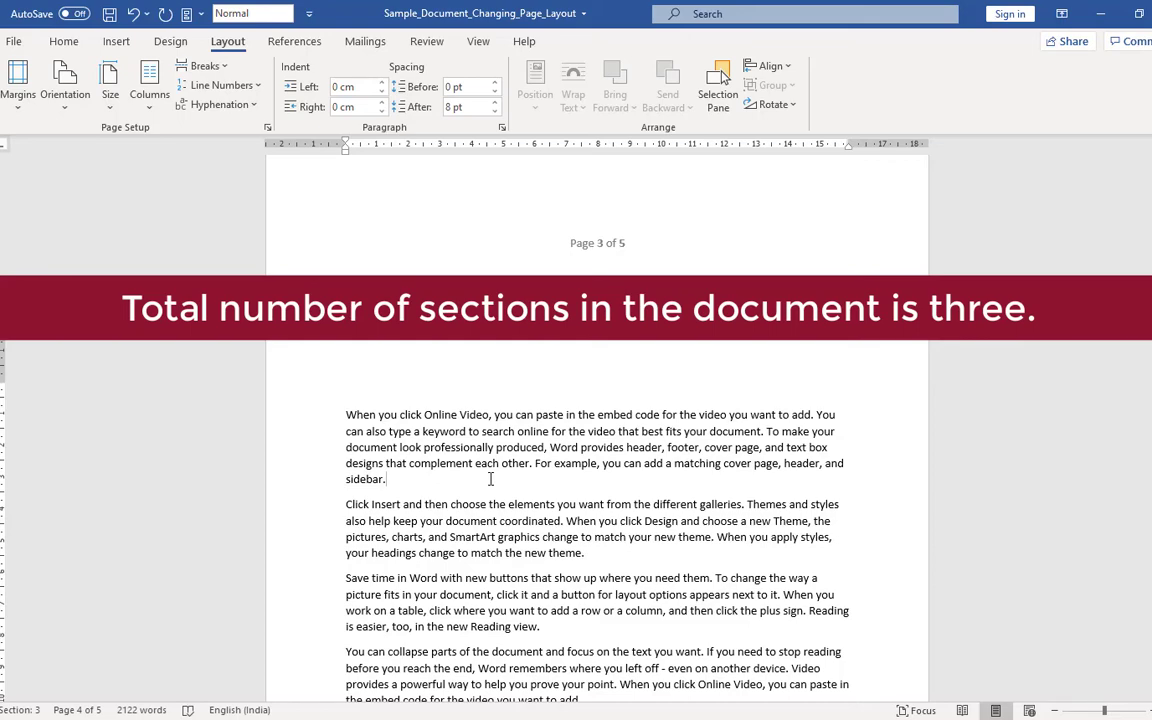
scroll(565, 417, up, 15)
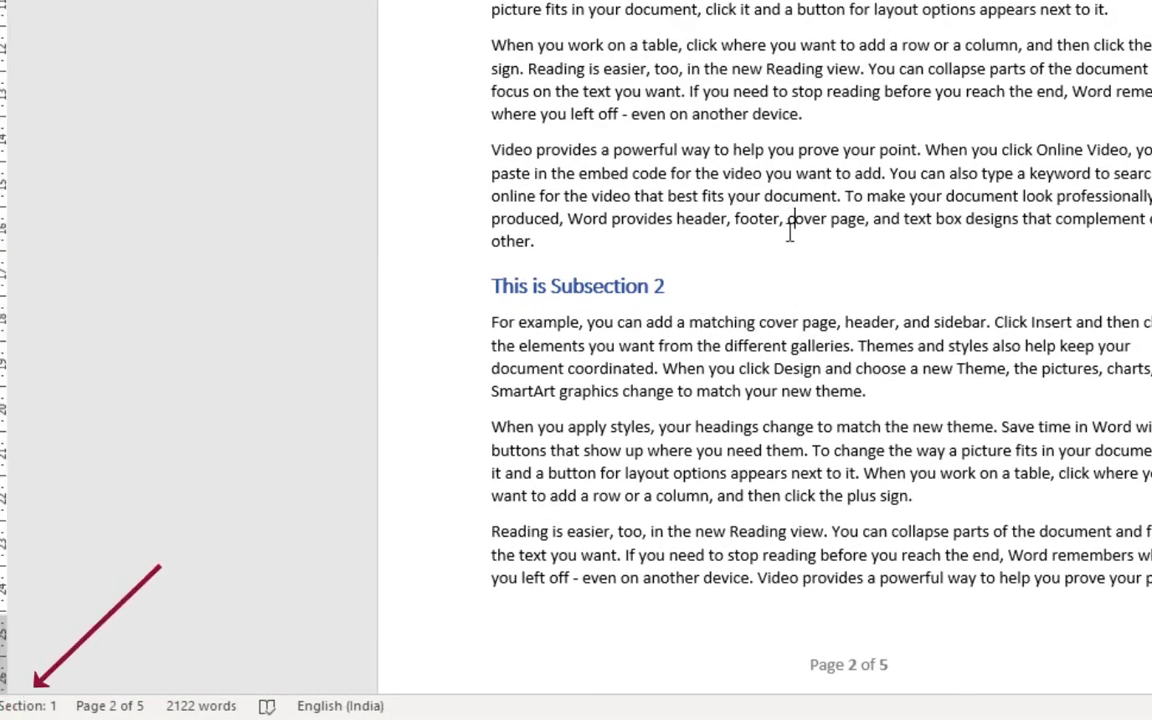
scroll(805, 330, down, 4)
scroll(812, 368, down, 3)
click(805, 360)
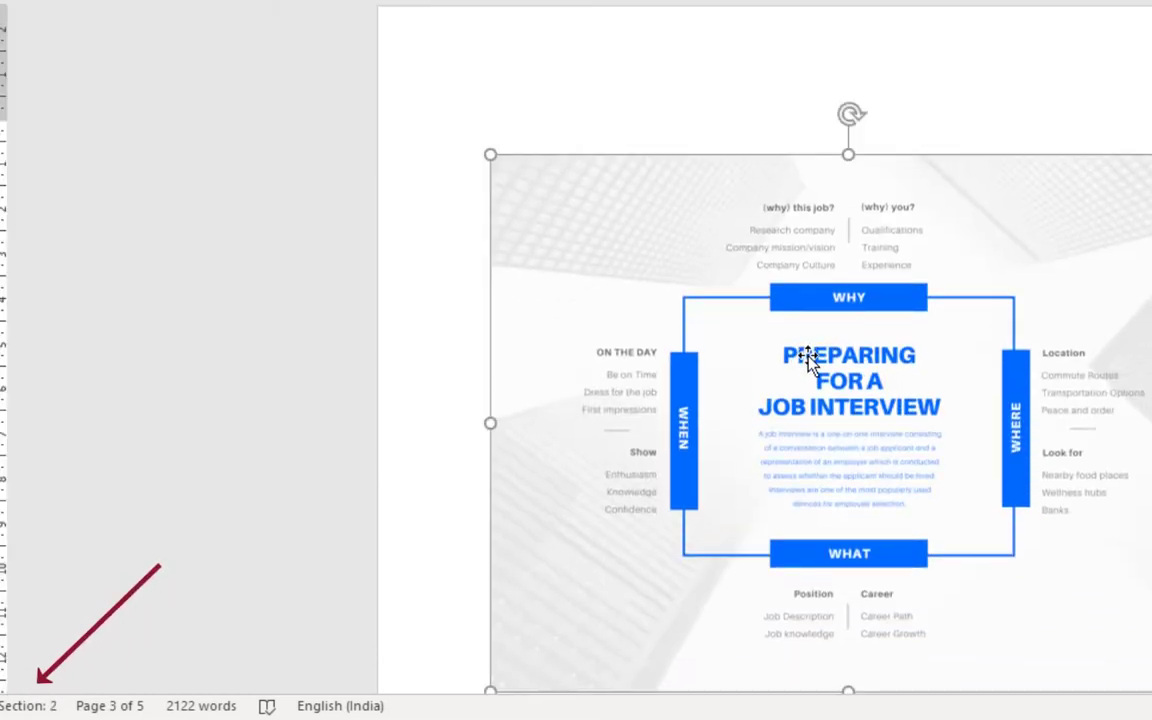
scroll(806, 360, down, 2)
scroll(808, 358, down, 9)
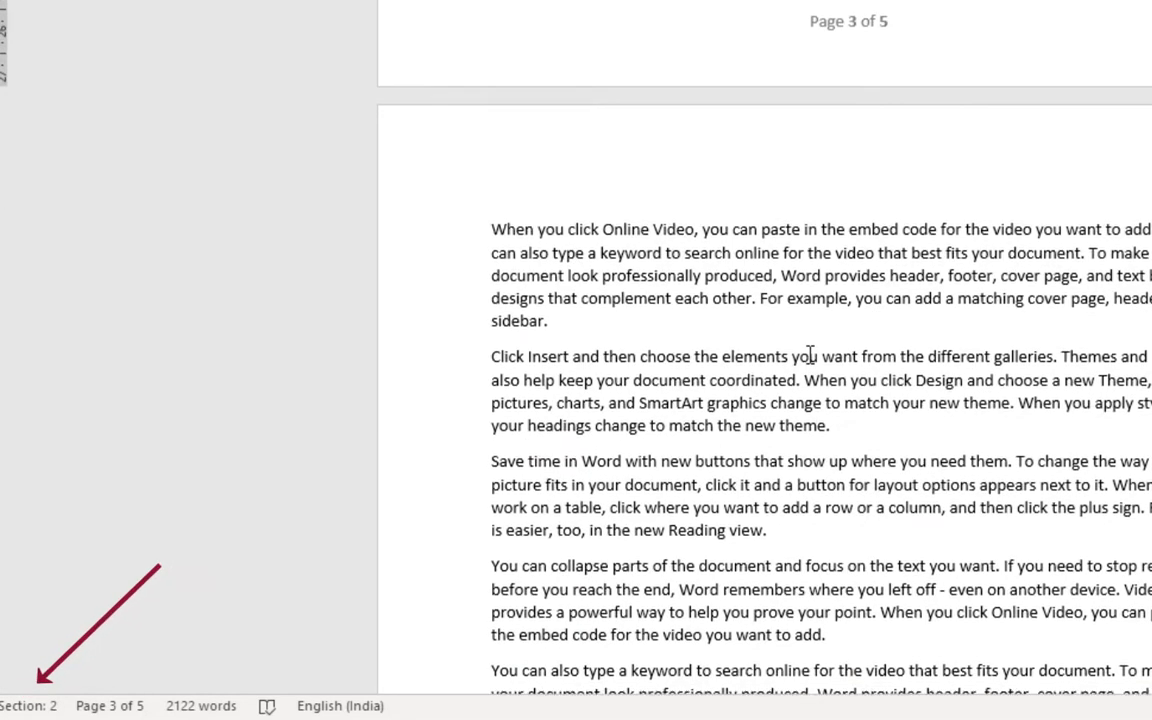
click(810, 352)
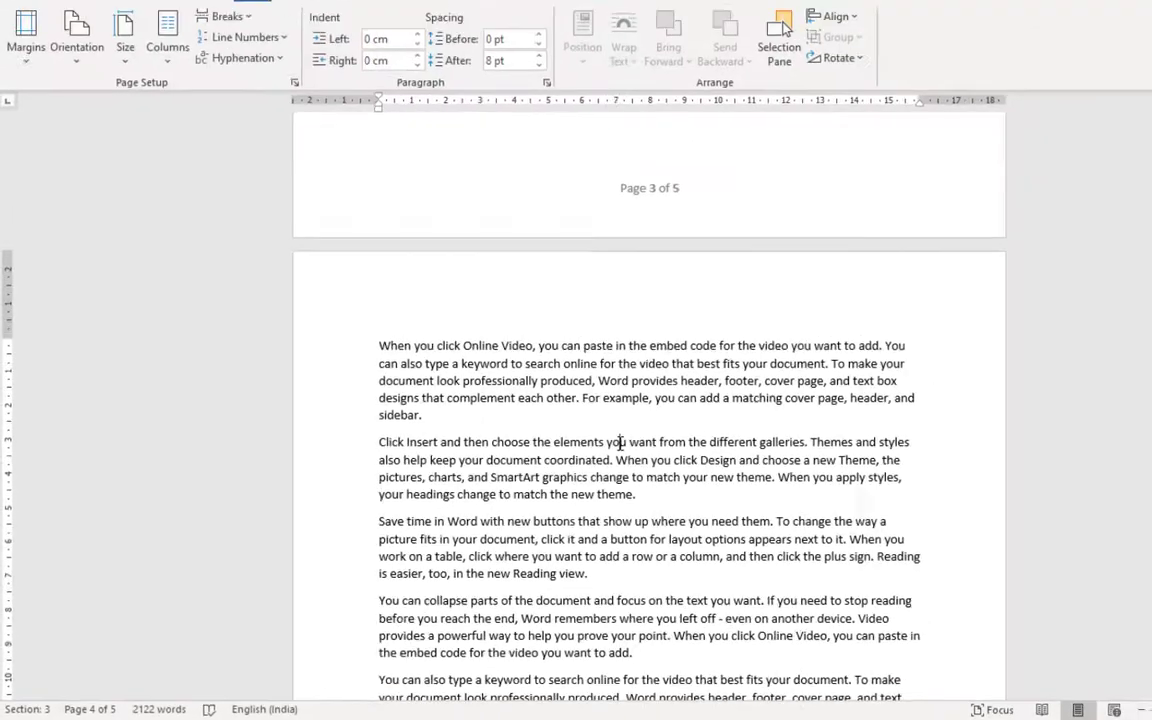
Step: Change the page orientation of the section containing the image to Landscape
scroll(708, 457, up, 10)
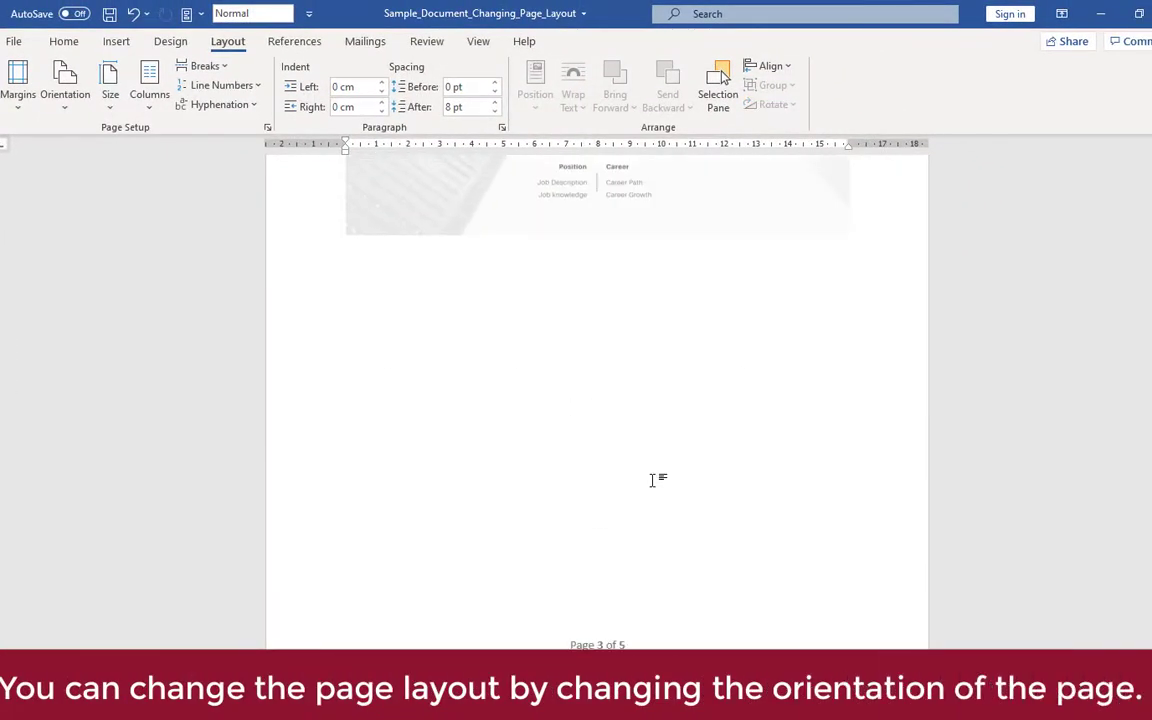
scroll(652, 480, up, 5)
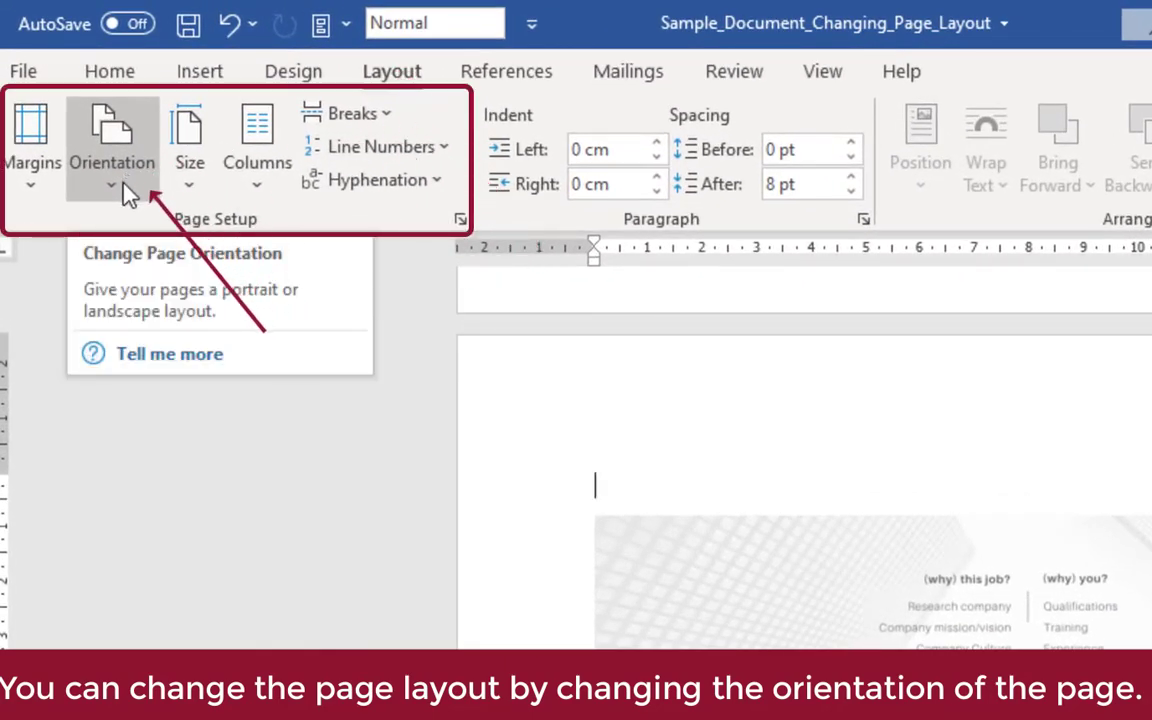
click(124, 185)
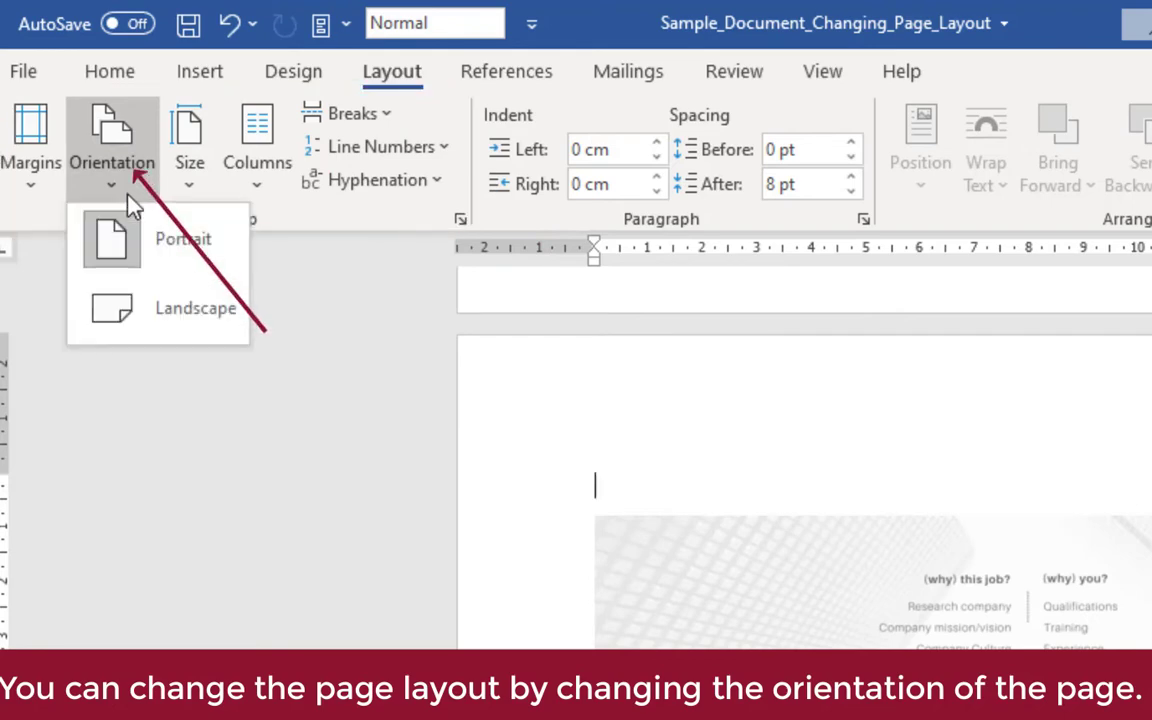
click(214, 322)
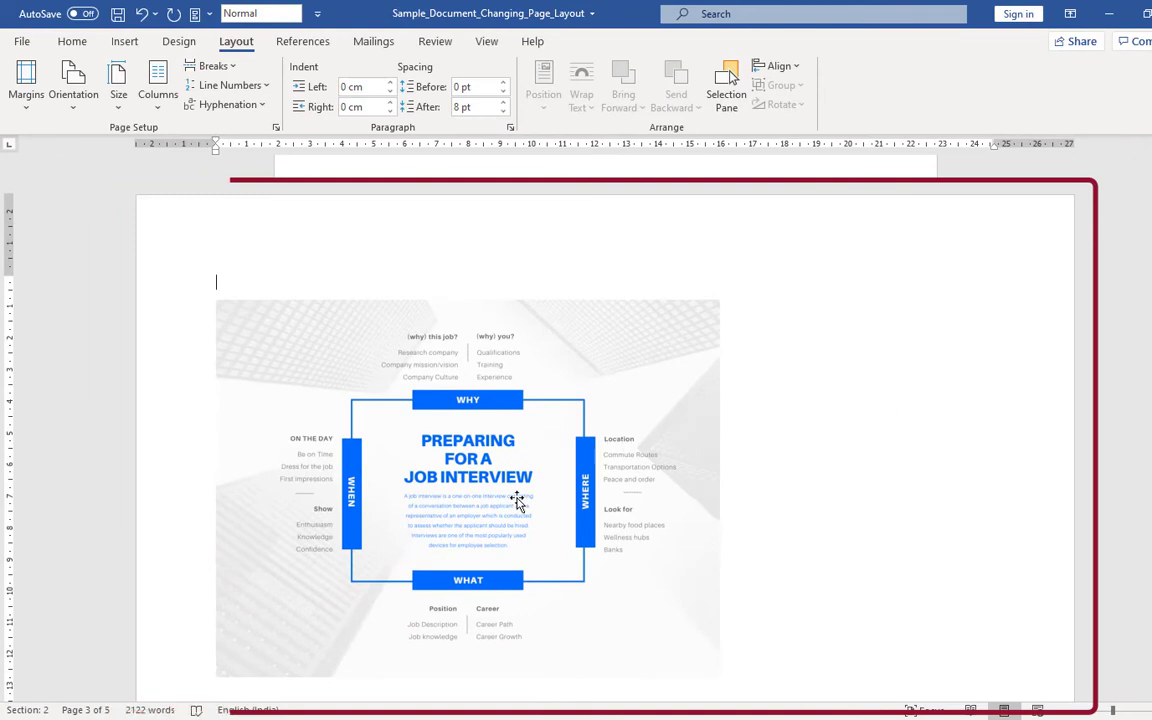
Step: Enlarge the job interview image slightly in proportion and centre it horizontally on its landscape page
click(675, 592)
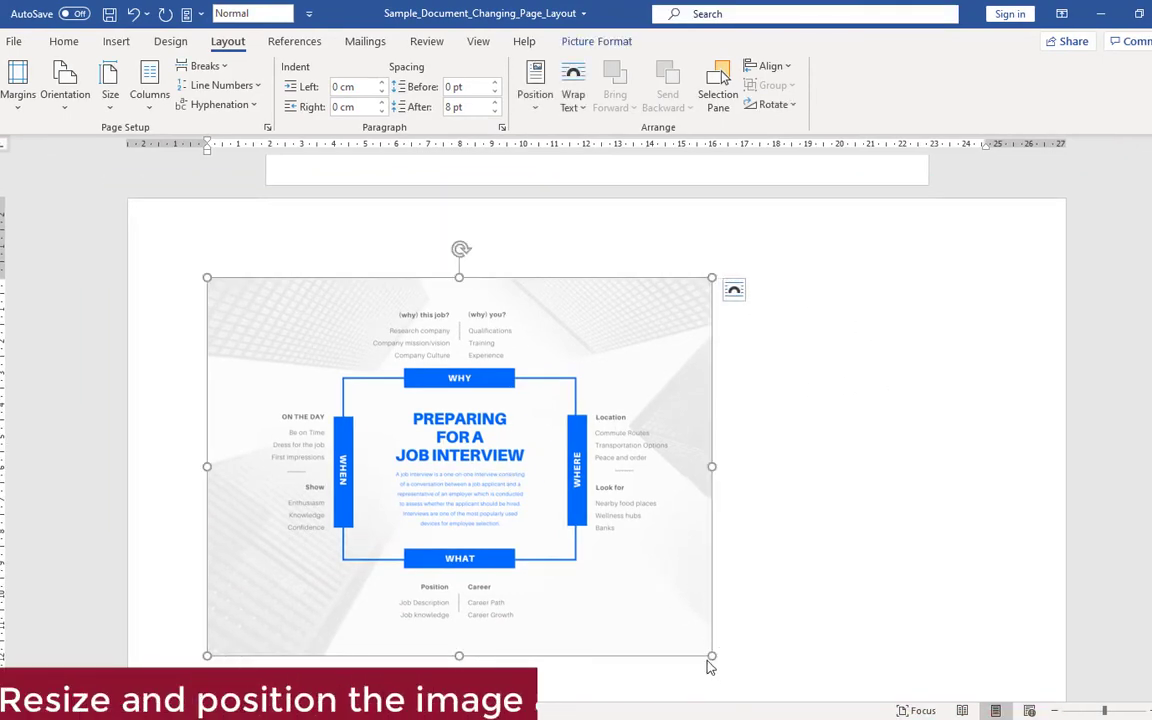
drag(711, 656, 762, 667)
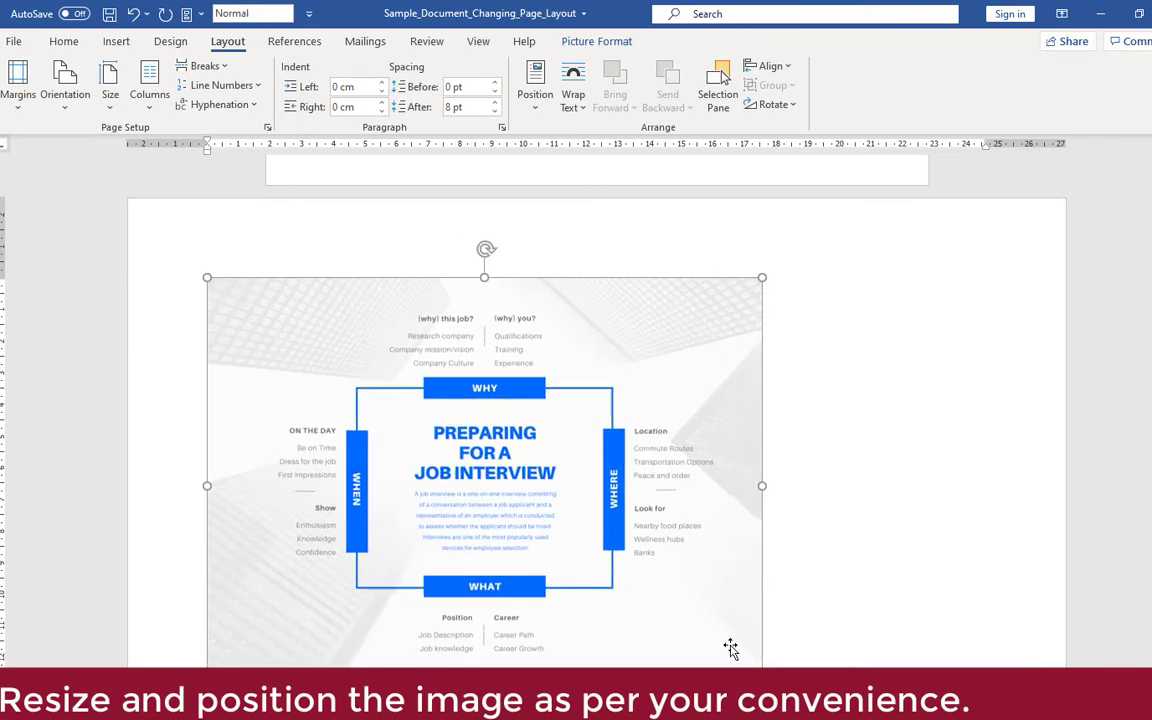
click(60, 42)
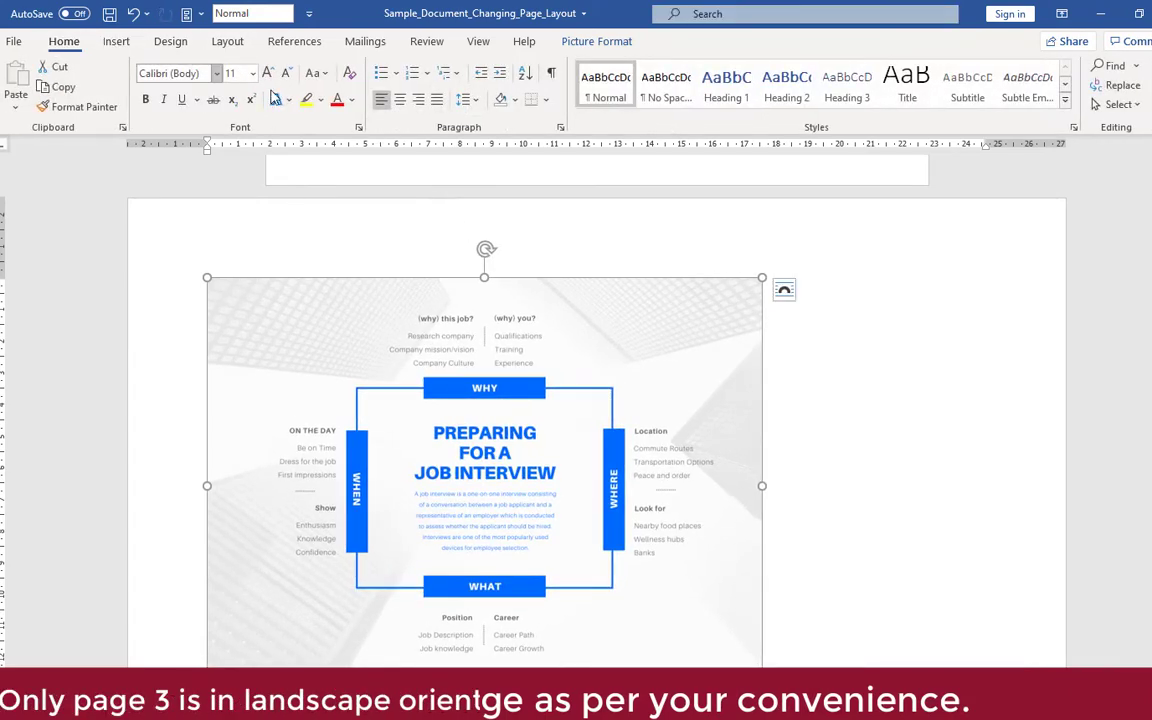
click(399, 99)
Step: Compare the orientation of the image page with the pages before and after it, both close up and in a zoomed-out multi-page overview
scroll(1117, 549, down, 10)
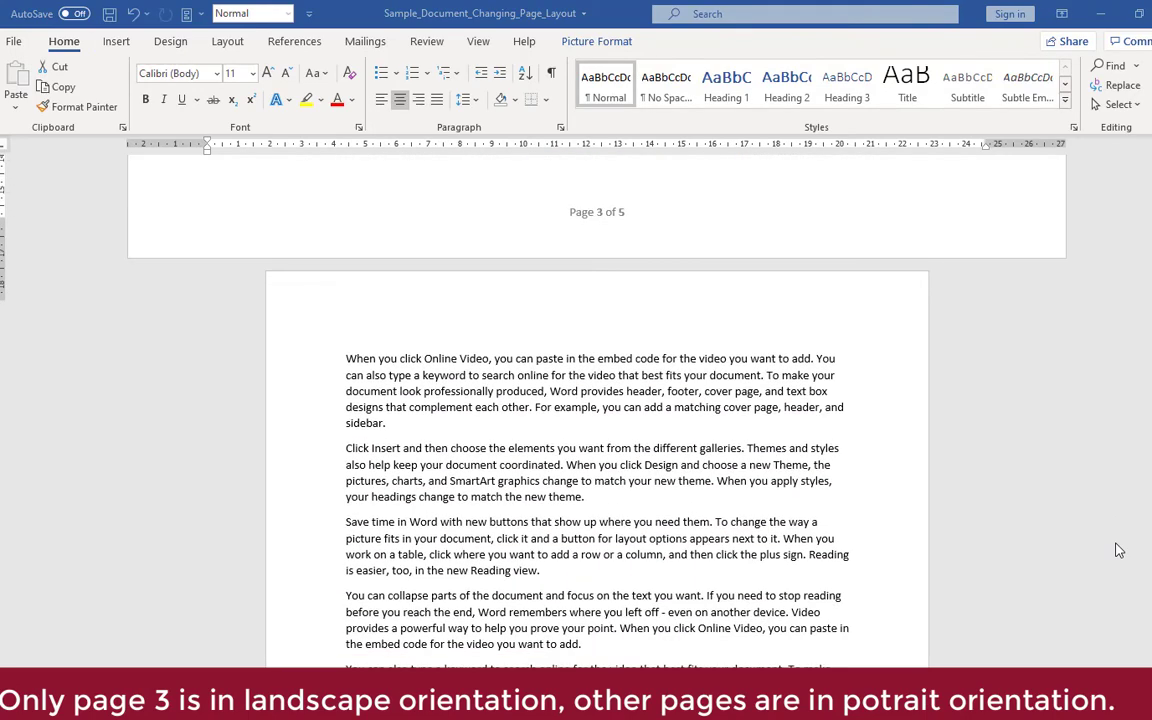
scroll(1117, 549, up, 10)
scroll(1117, 549, up, 1)
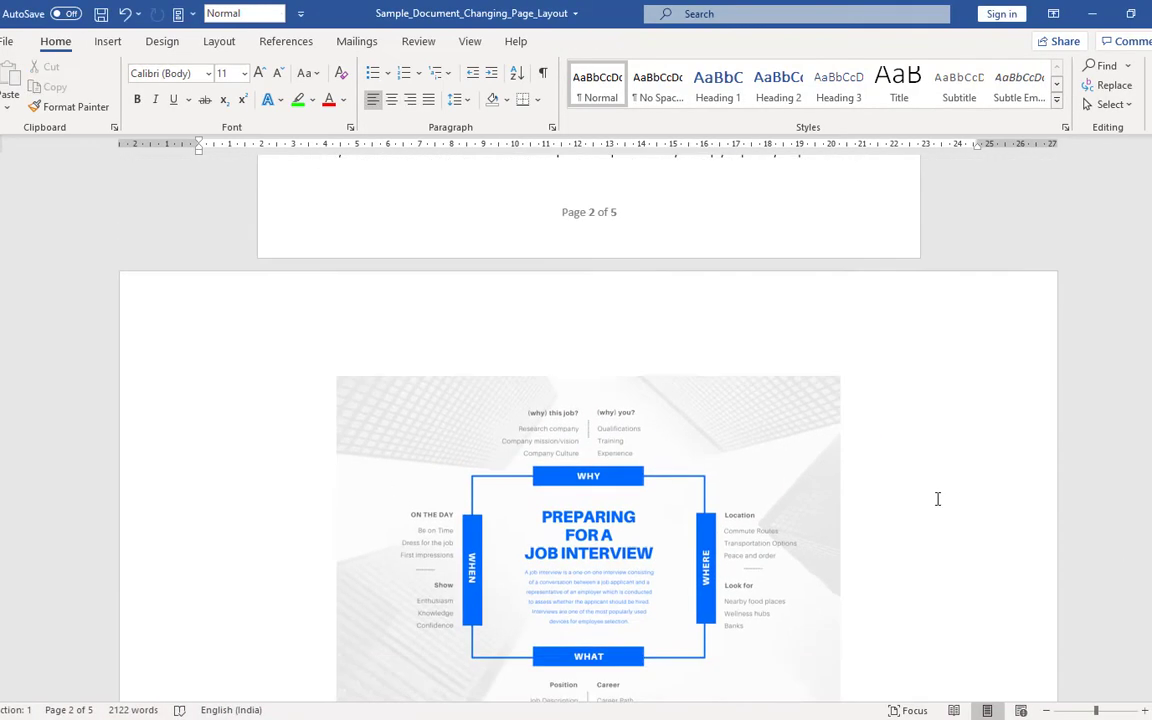
scroll(938, 499, down, 1)
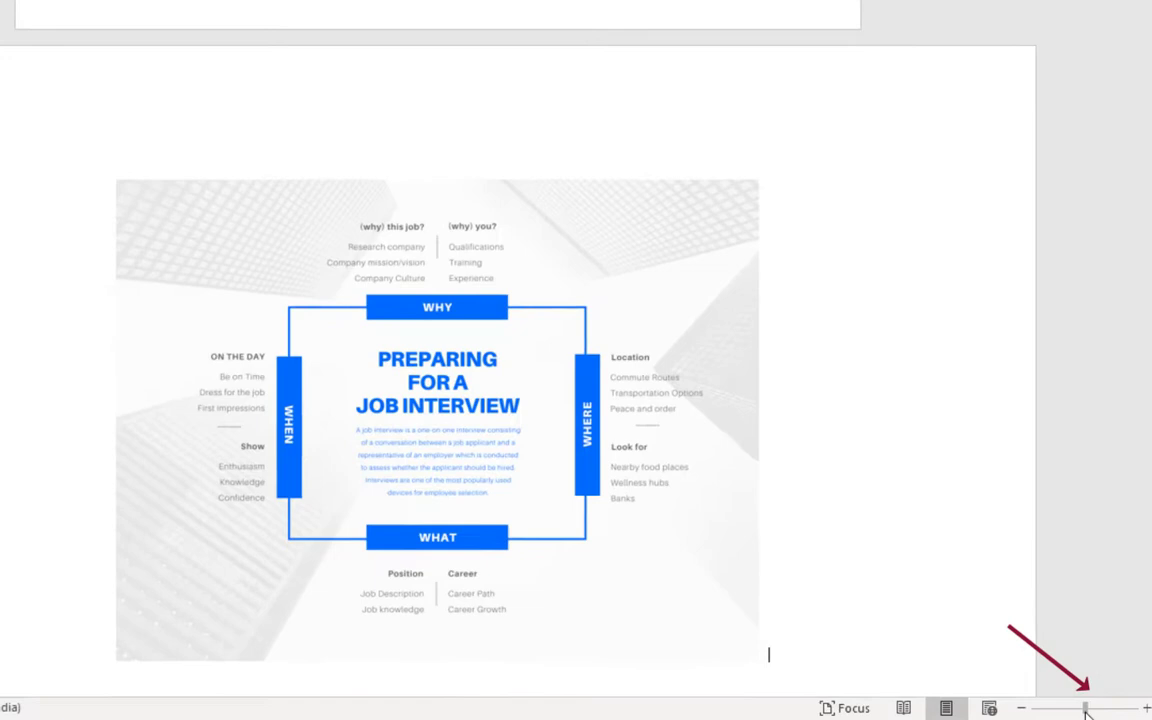
drag(1085, 712, 1046, 712)
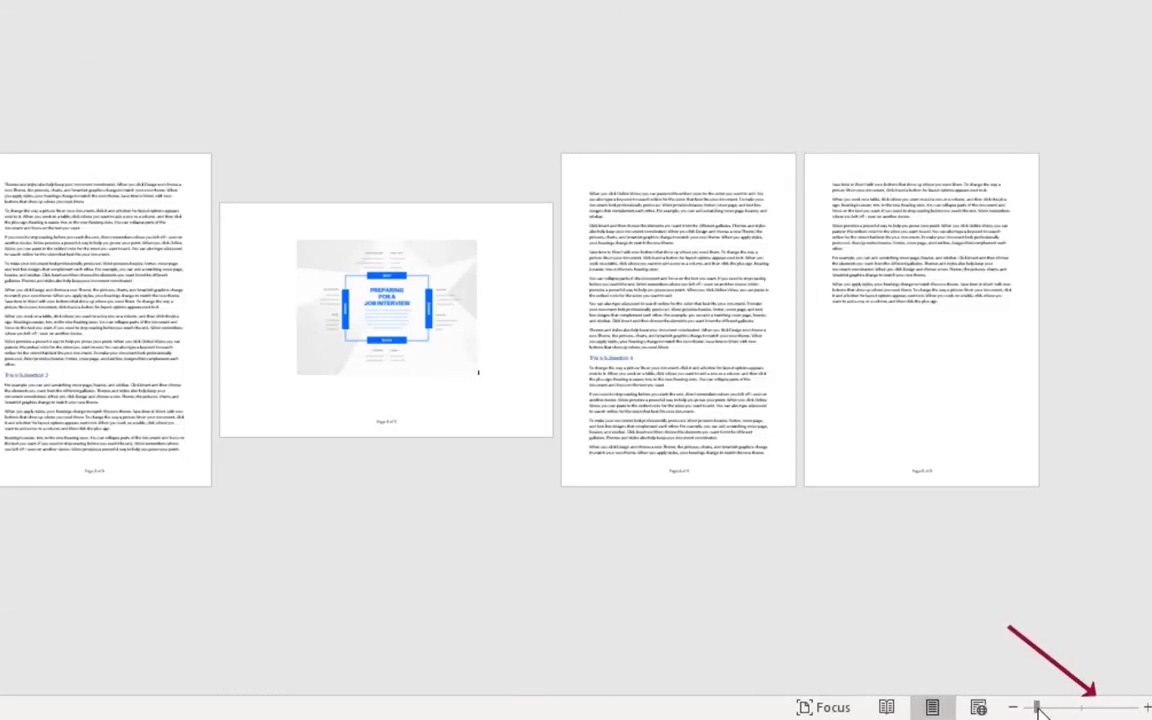
drag(1038, 710, 1043, 710)
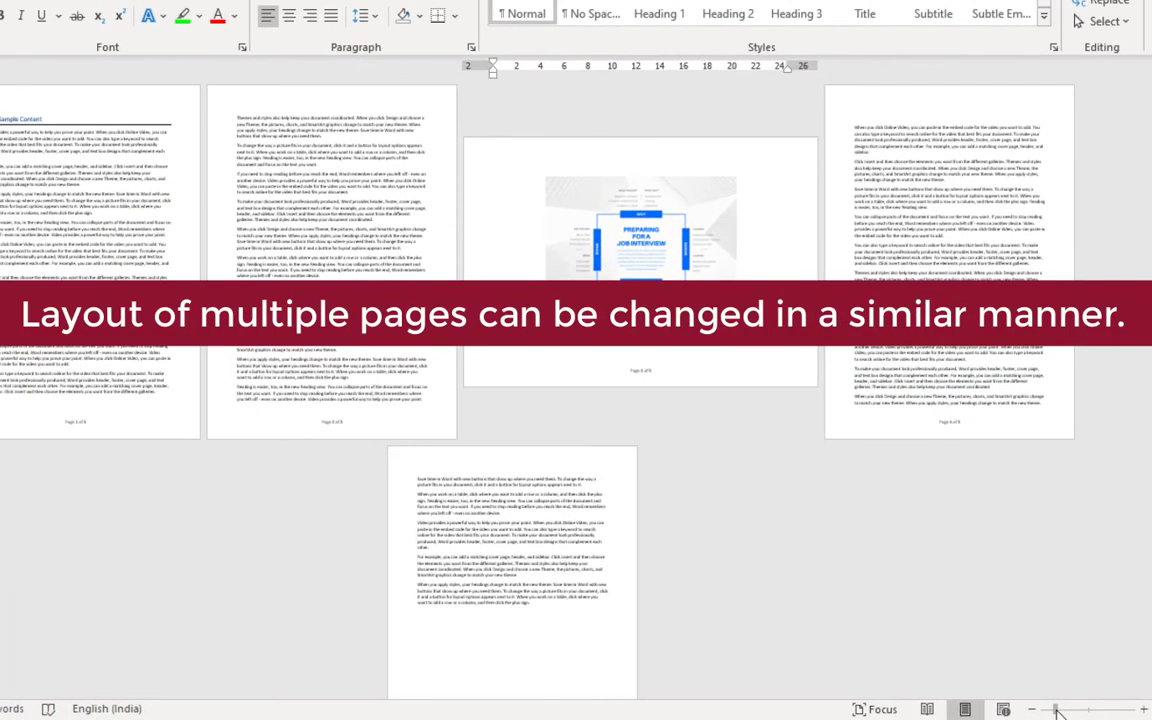
drag(1057, 710, 1084, 712)
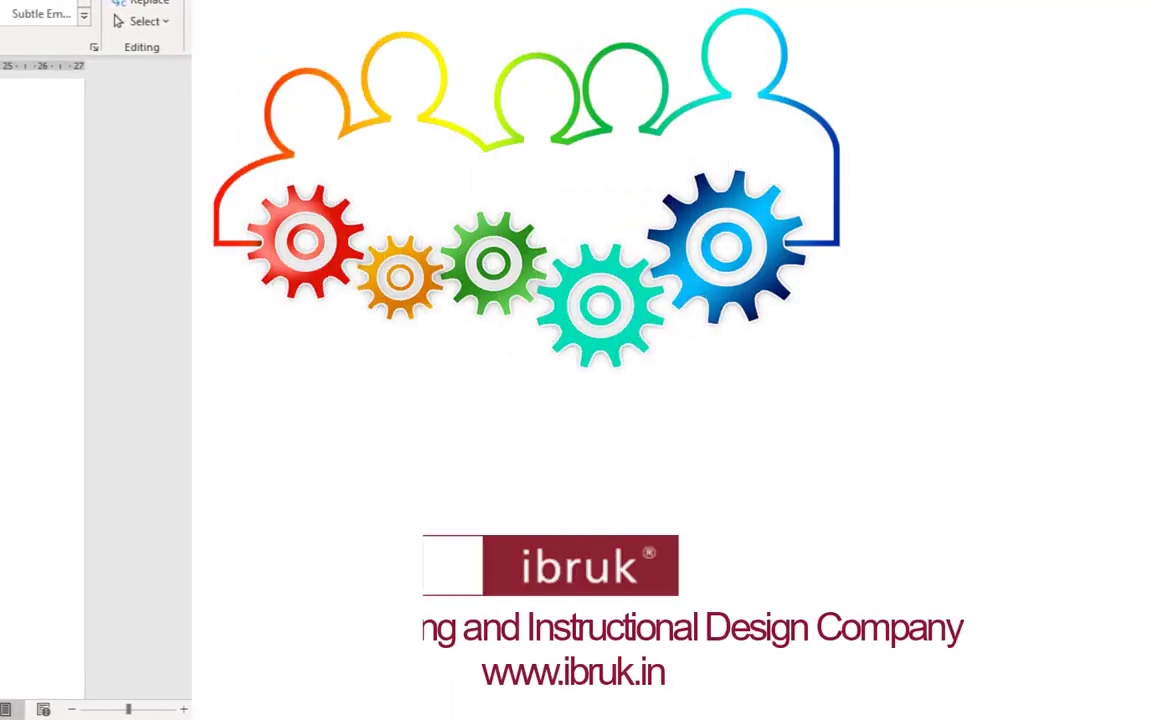